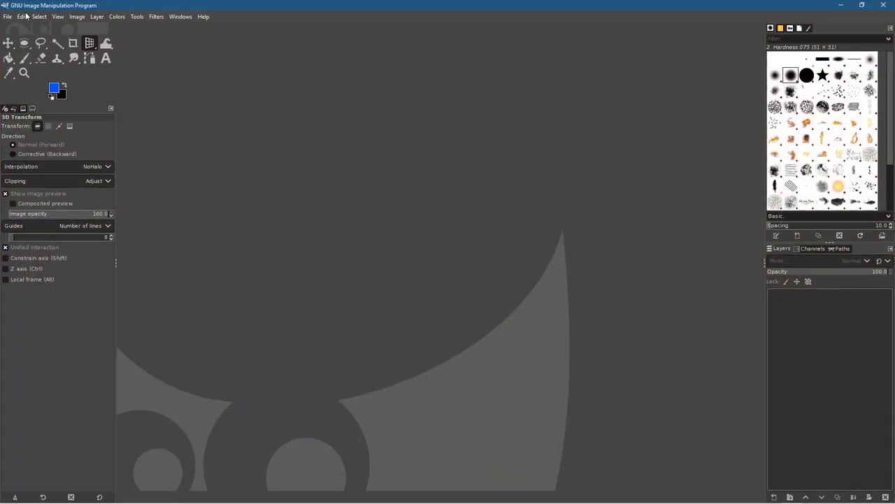
- Create a new 1920 × 1080 px image with an RGB color space and a transparent fill
click(7, 16)
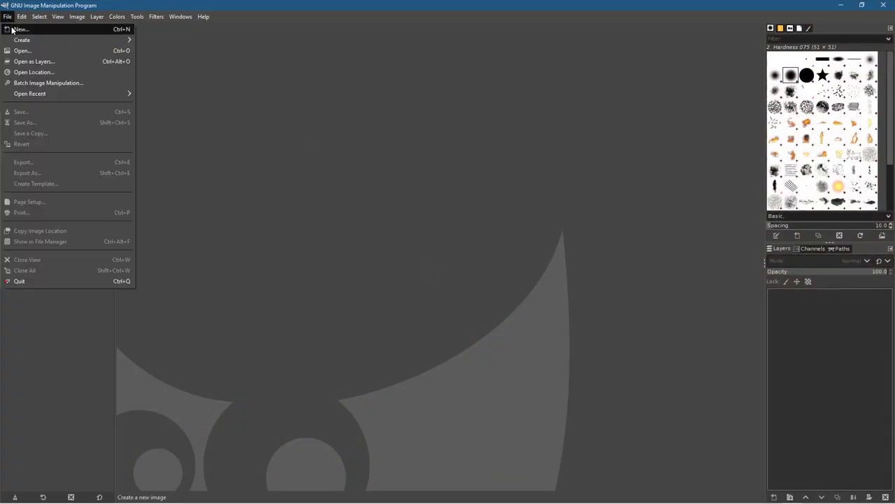
click(10, 28)
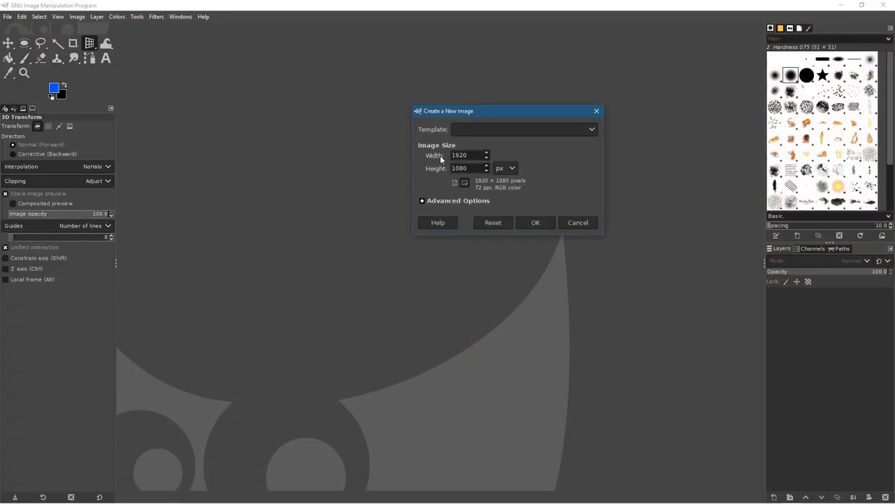
key(Tab)
click(451, 201)
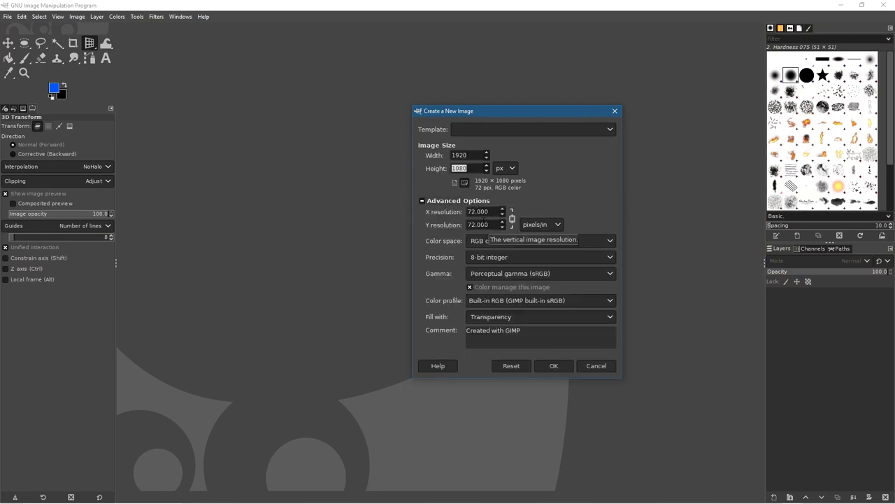
click(552, 365)
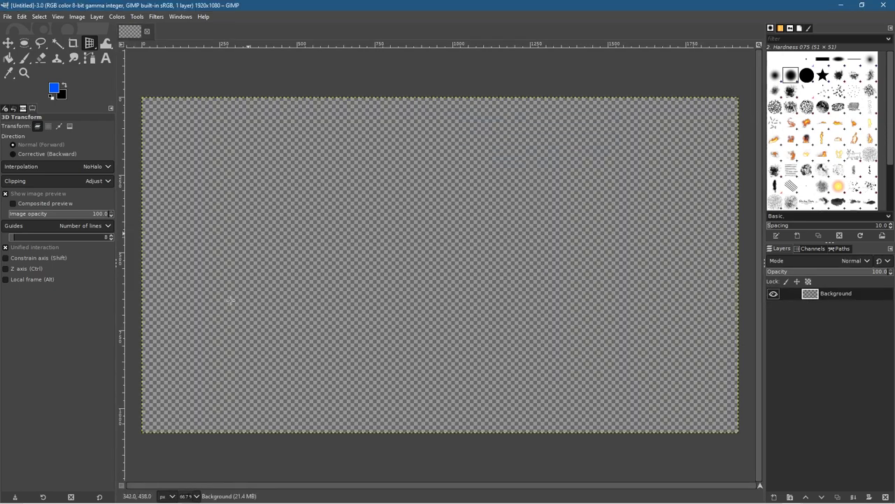
- Switch to the file browser and bring the tunnel photo into the blank image as a new layer
key(alt+Tab)
drag(383, 181, 707, 282)
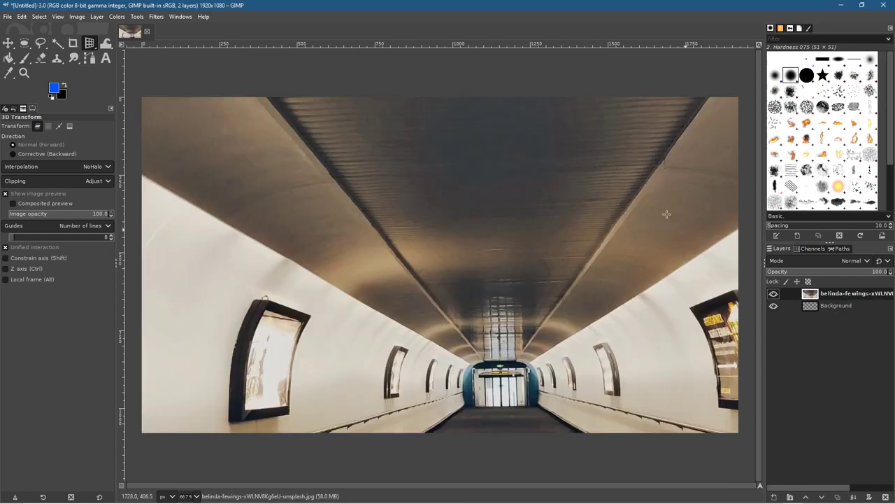
- Lower the tunnel photo layer's opacity to 52.9 and scale it proportionally around its center to 2185 × 1639 px
scroll(602, 280, down, 4)
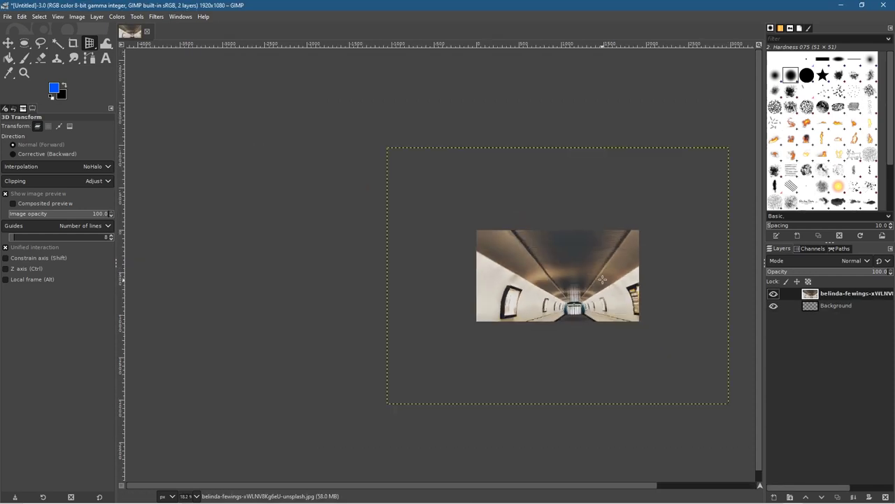
drag(521, 268, 484, 267)
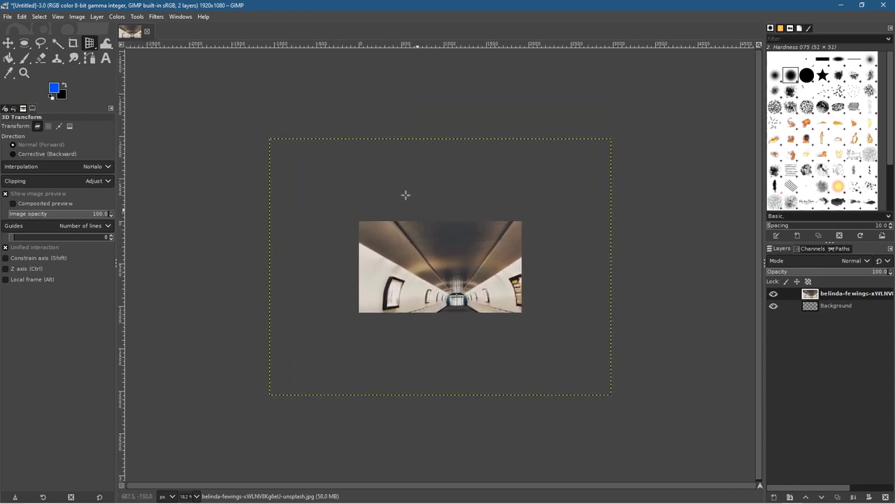
key(shift)
key(shift+s)
click(397, 188)
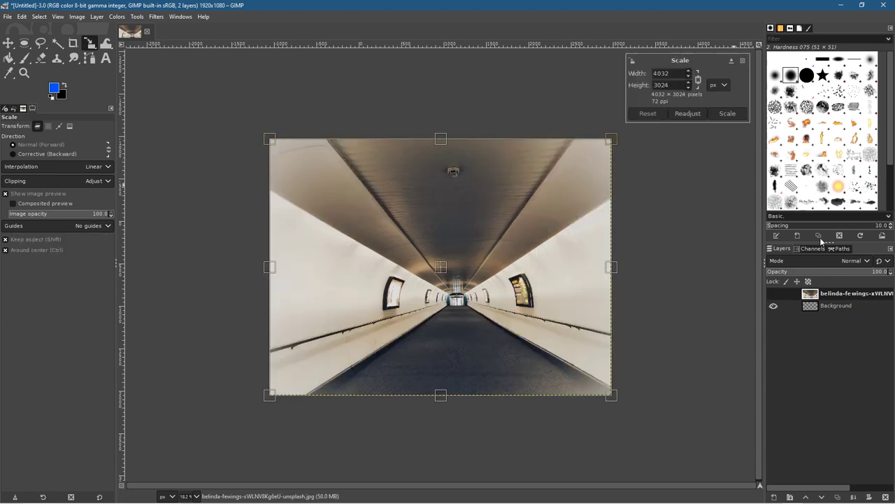
click(831, 272)
drag(270, 140, 471, 190)
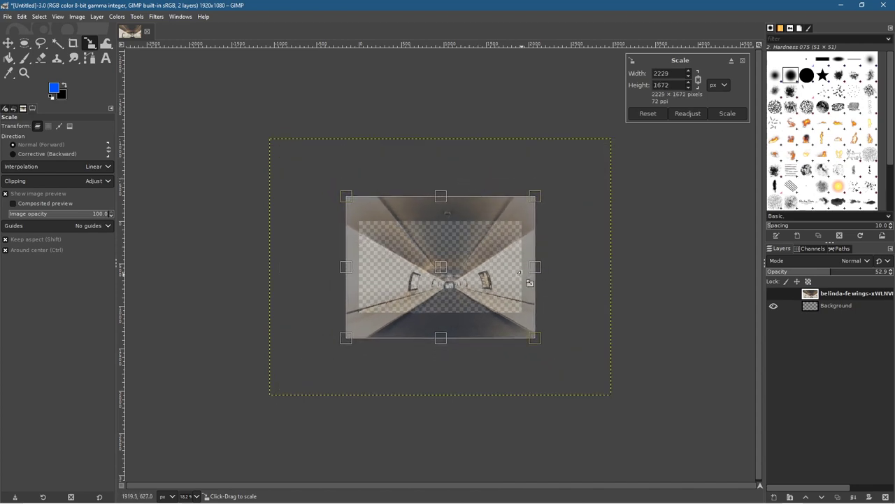
drag(535, 332, 533, 330)
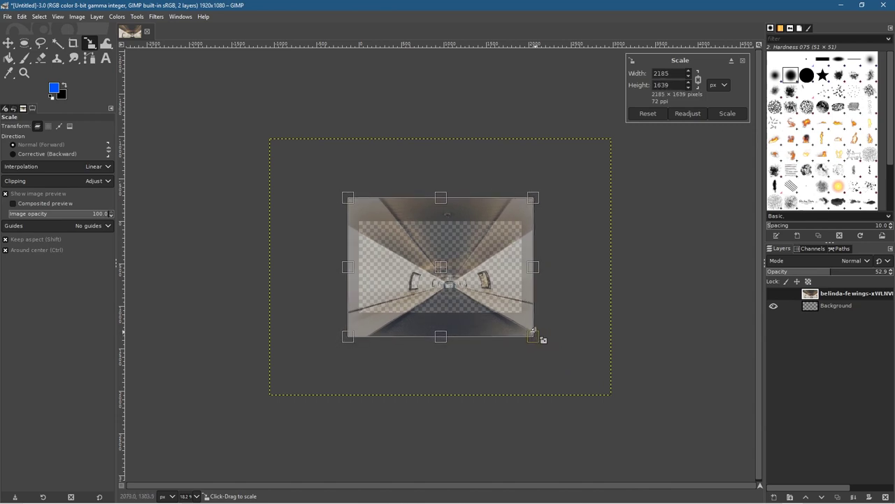
click(726, 114)
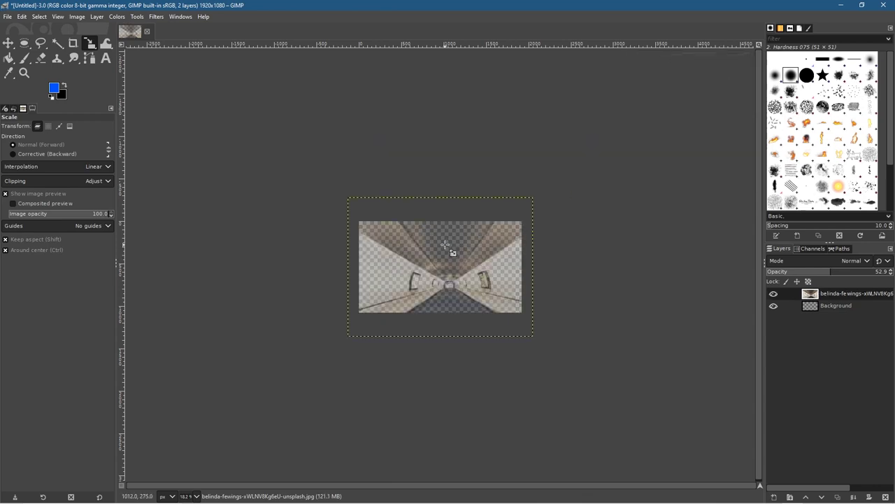
- Restore the photo layer's opacity to 100 and move it up and slightly left, with the tunnel's end near the canvas center
scroll(446, 244, up, 3)
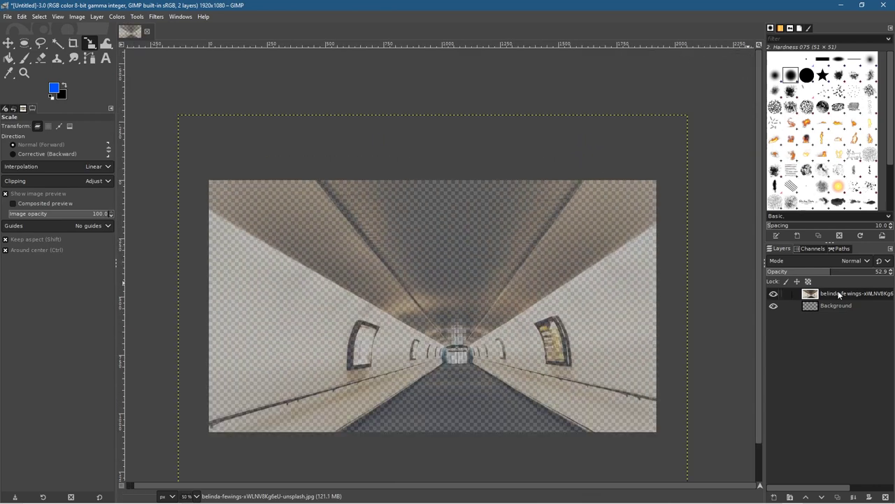
drag(835, 273, 887, 272)
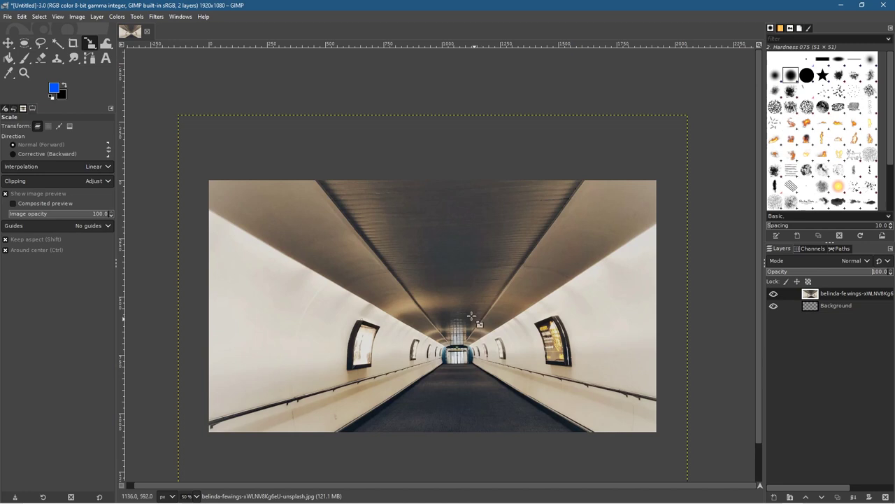
click(5, 45)
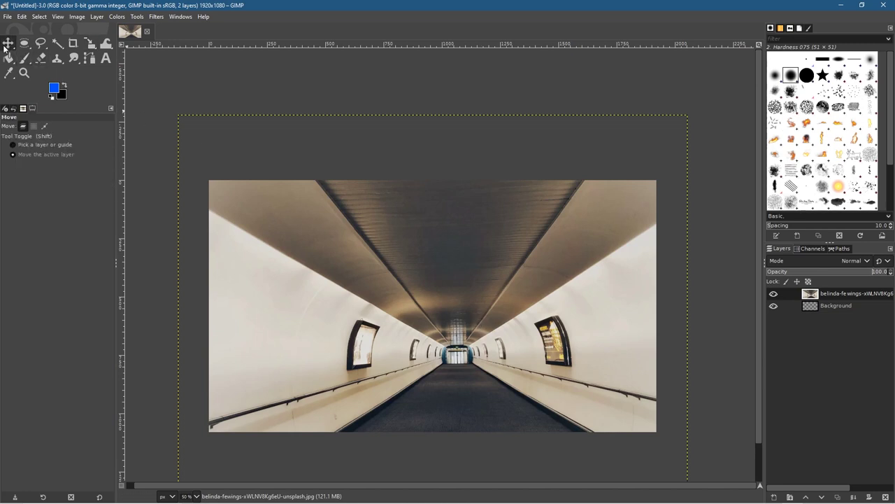
drag(513, 324, 497, 280)
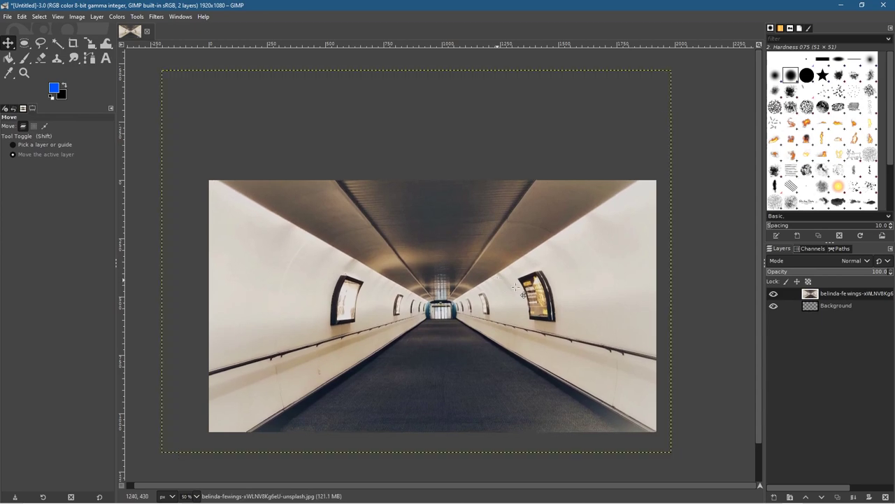
- Add the text "gimp" in Bauhaus 93 at 287 px on the lower part of the tunnel floor
scroll(474, 277, up, 4)
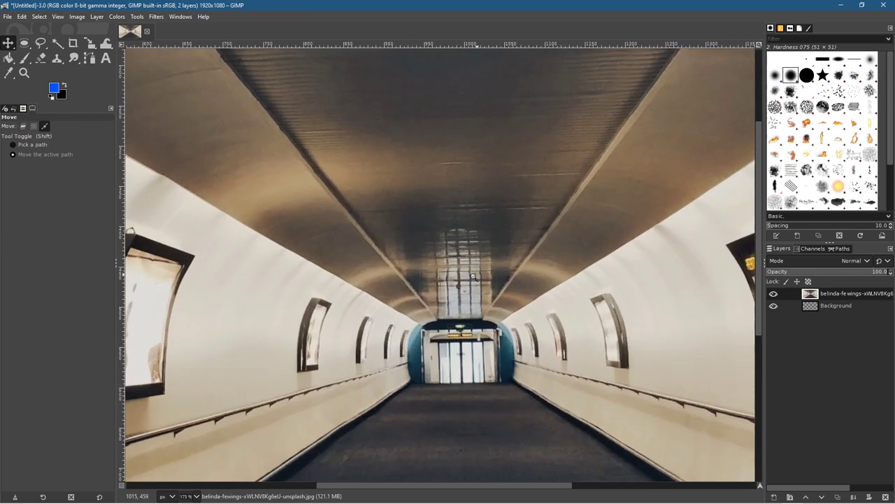
scroll(475, 276, down, 4)
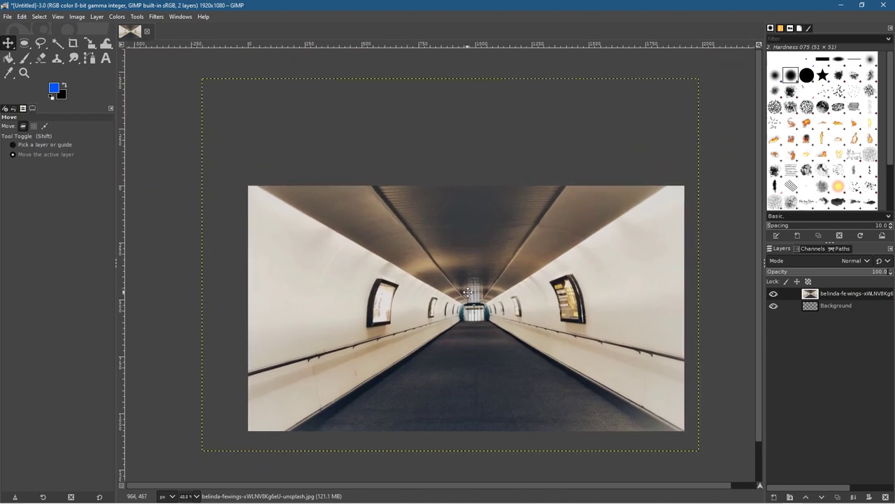
scroll(468, 292, up, 2)
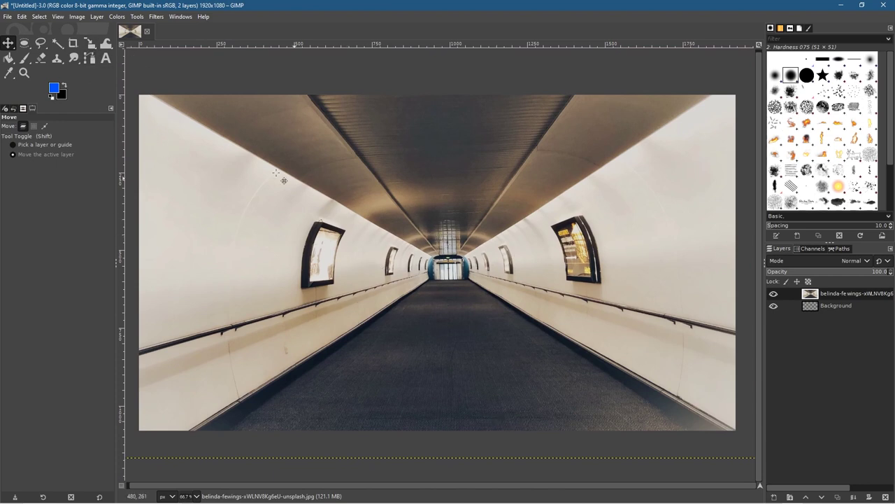
click(105, 59)
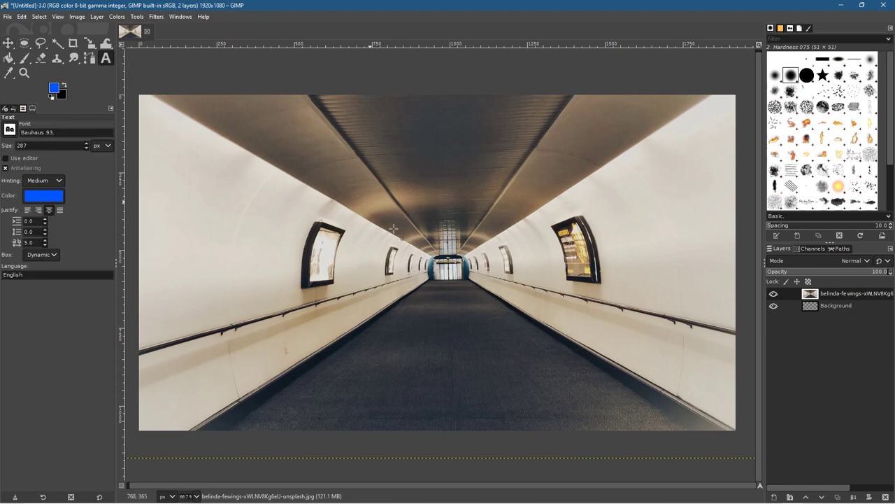
click(367, 360)
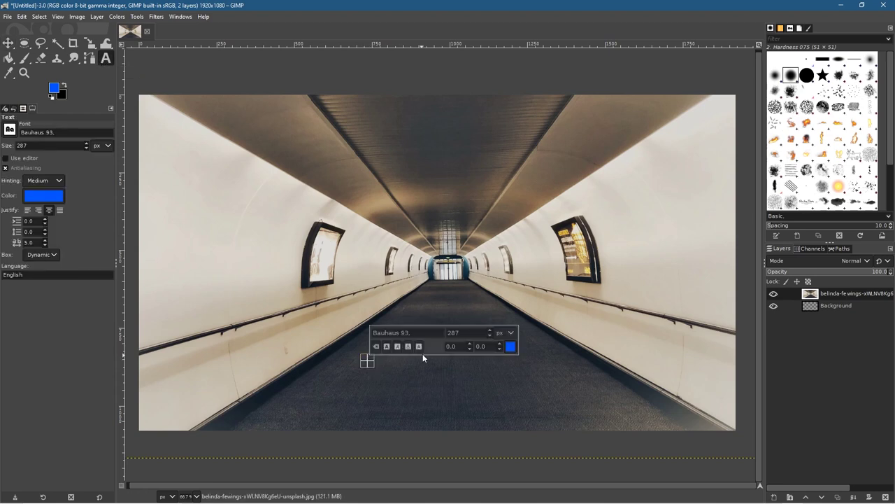
text(gimp)
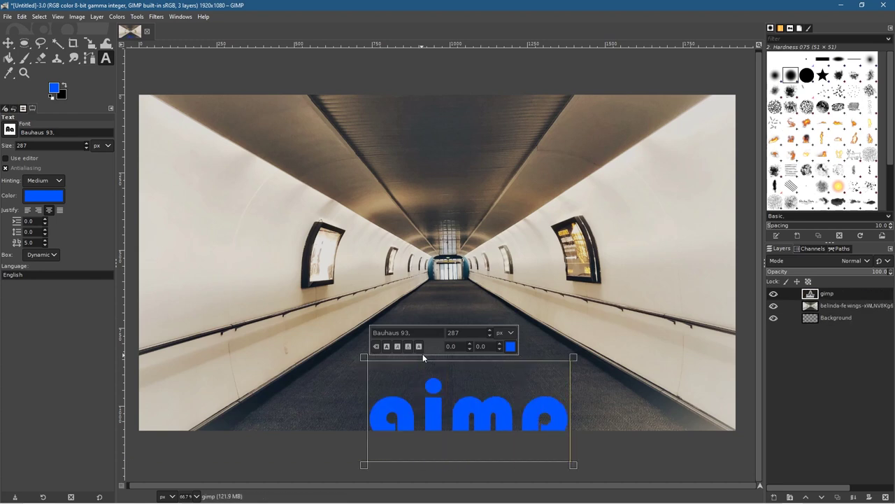
- Recolor the whole "gimp" text white and move it up and slightly left, fully inside the canvas on the floor
key(ctrl+a)
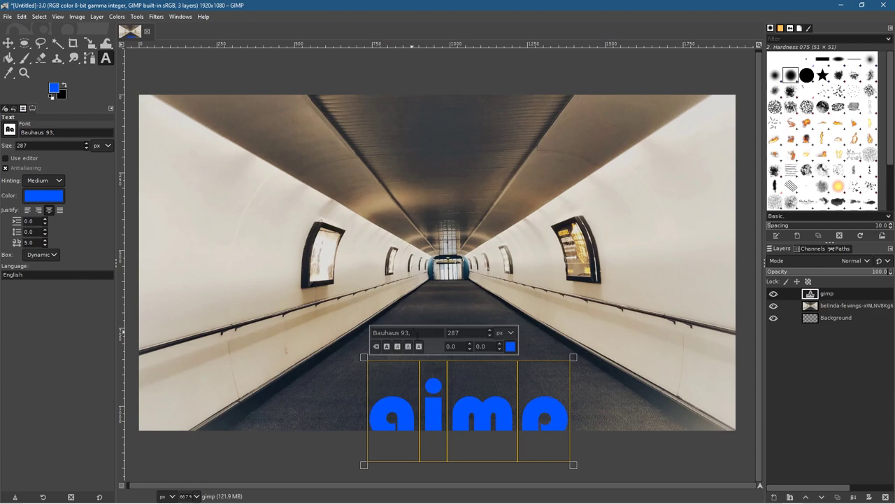
click(39, 198)
click(129, 242)
click(130, 274)
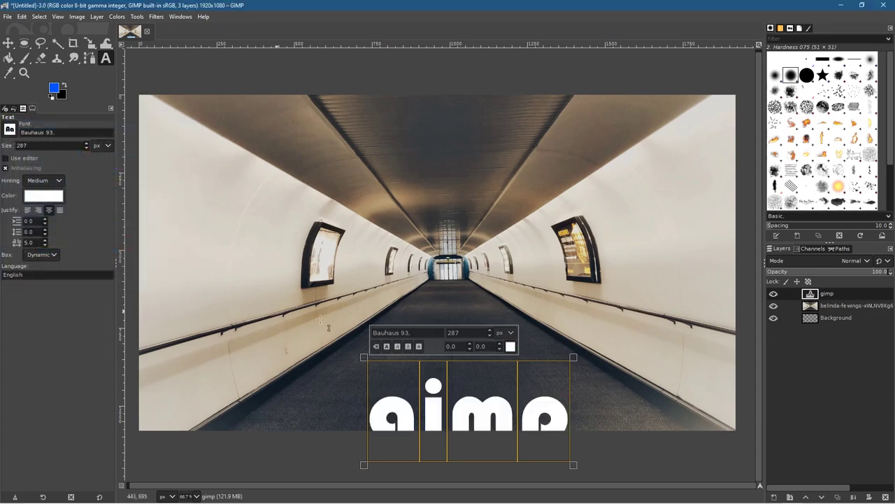
click(8, 43)
drag(479, 417, 457, 368)
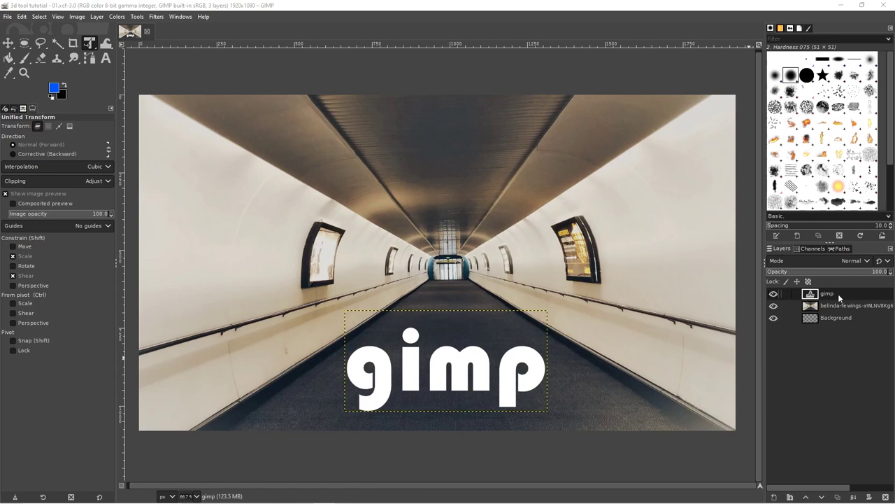
- Start a 3D Transform on the gimp text layer with the Z axis option enabled
click(834, 297)
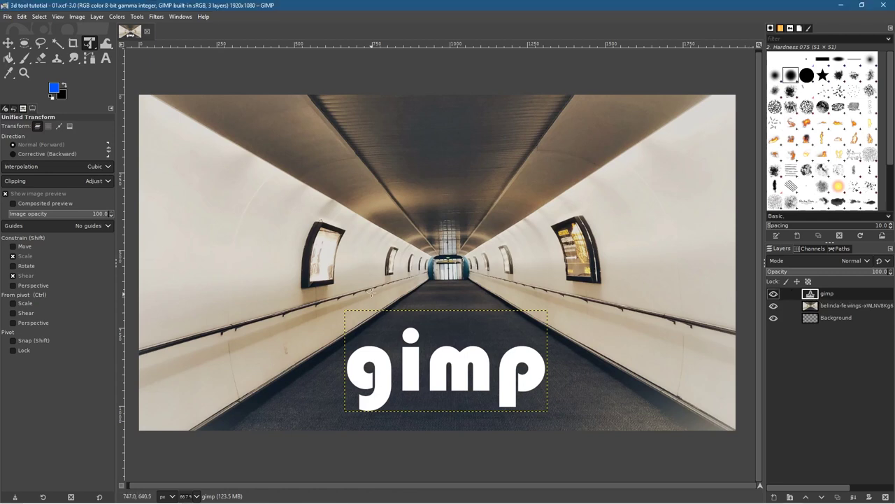
click(89, 44)
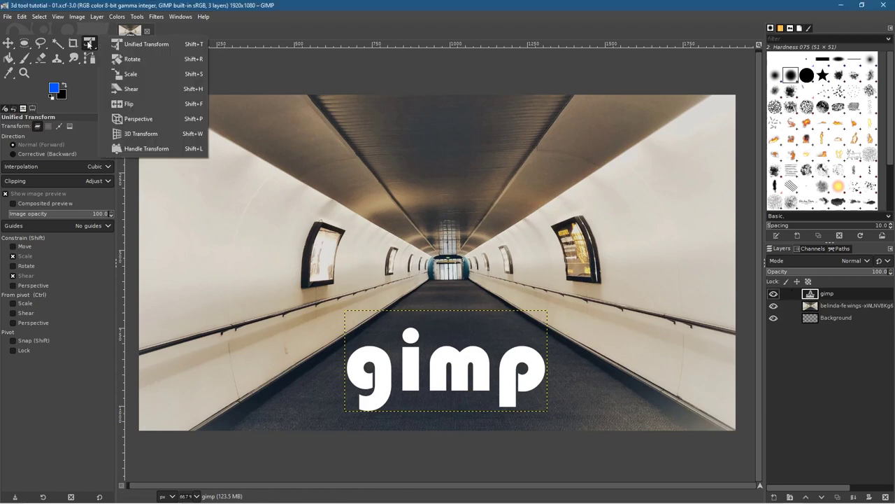
click(145, 136)
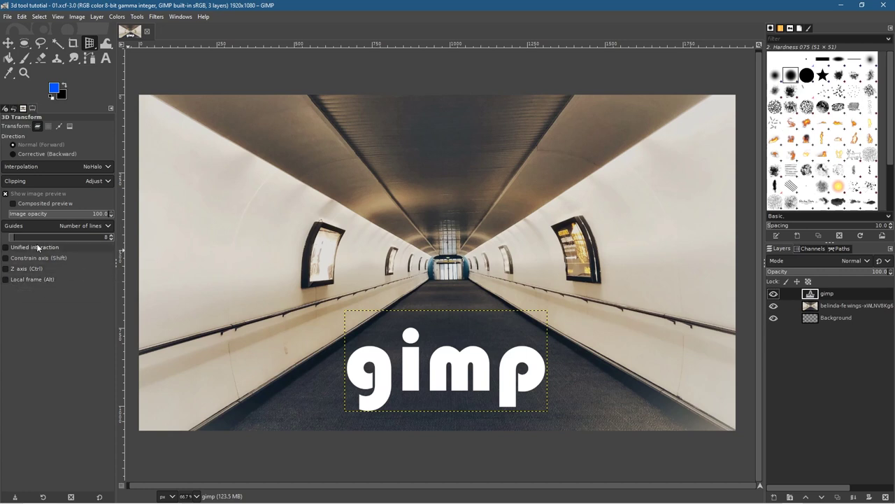
click(6, 268)
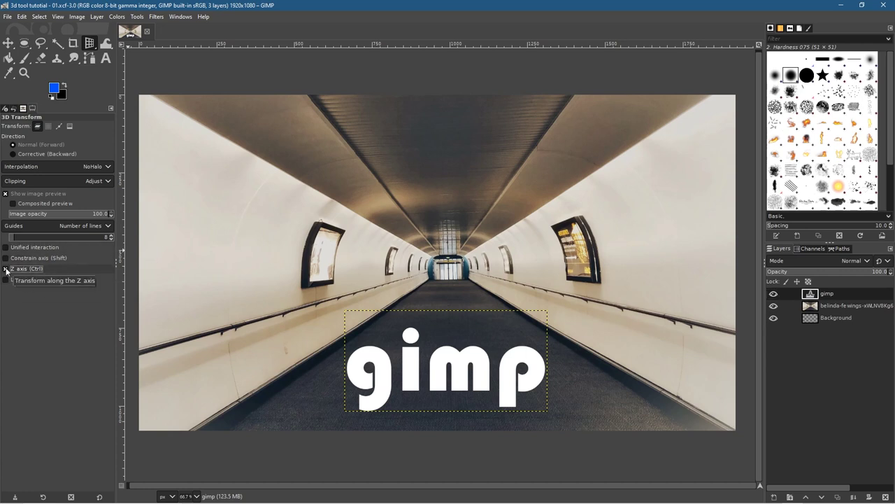
click(446, 349)
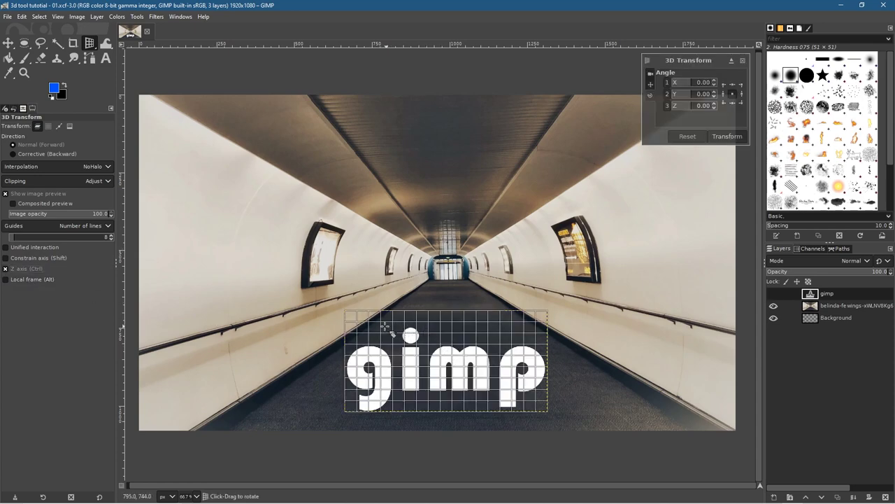
- Try rotating the gimp text about the Z axis to about -98.40 degrees and reset the transform
drag(383, 327, 432, 299)
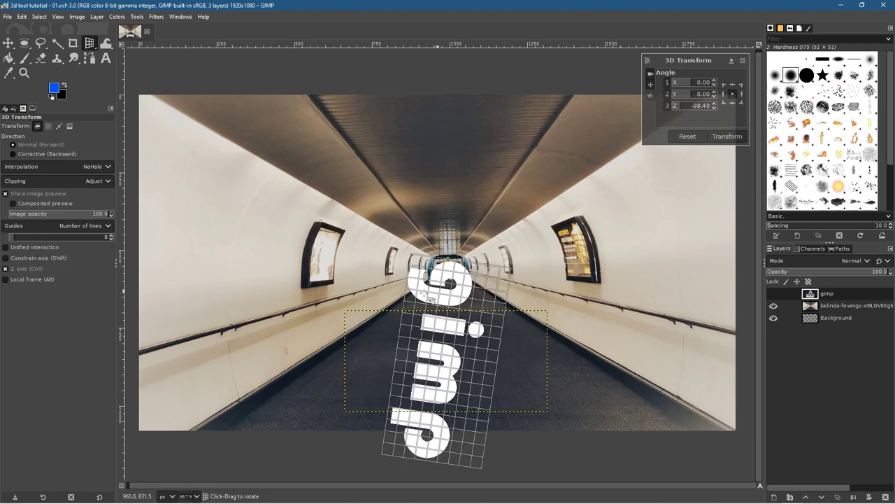
click(688, 135)
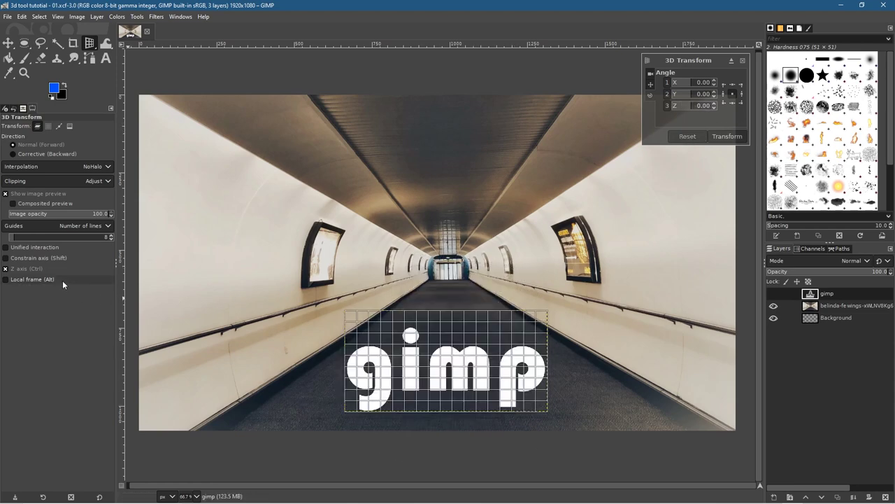
click(6, 269)
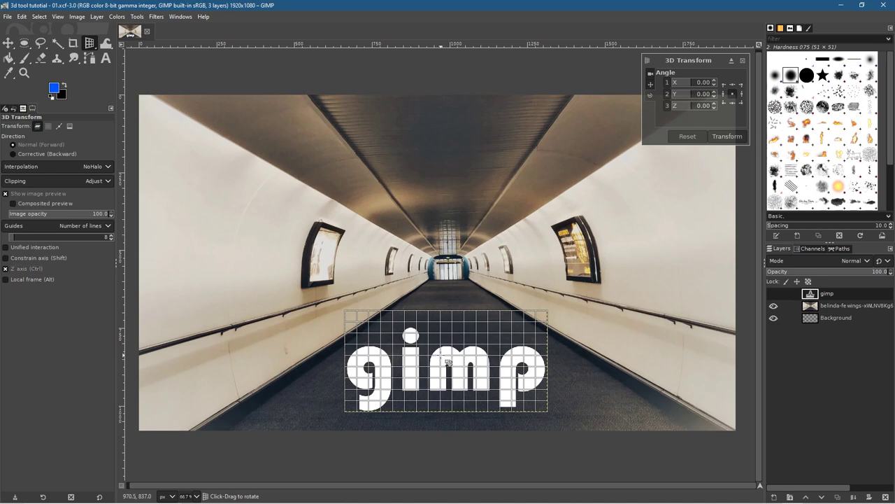
drag(448, 362, 400, 312)
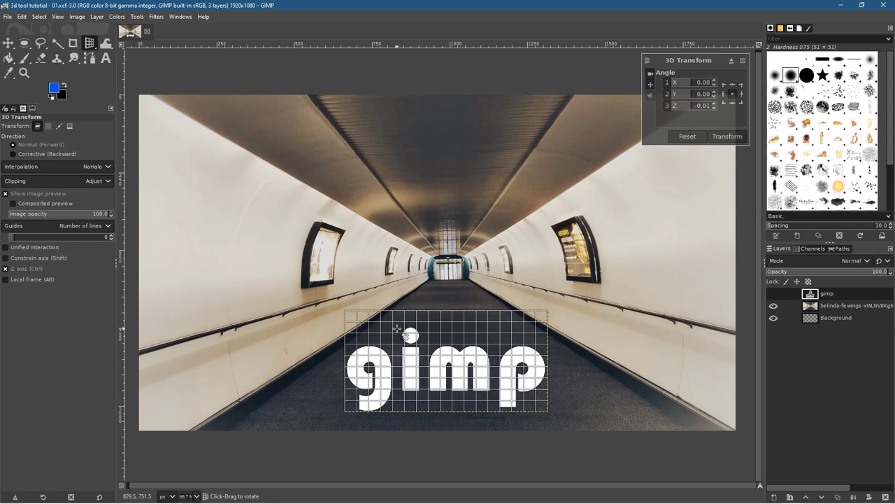
- Turn off the Z axis option and try a temporary Z rotation of the text to about -4.25 degrees, resetting it
click(27, 269)
key(ctrl)
mouse_move(383, 329)
mouse_down()
mouse_move(461, 291)
mouse_move(437, 291)
mouse_move(390, 318)
mouse_move(408, 307)
mouse_move(395, 333)
mouse_up()
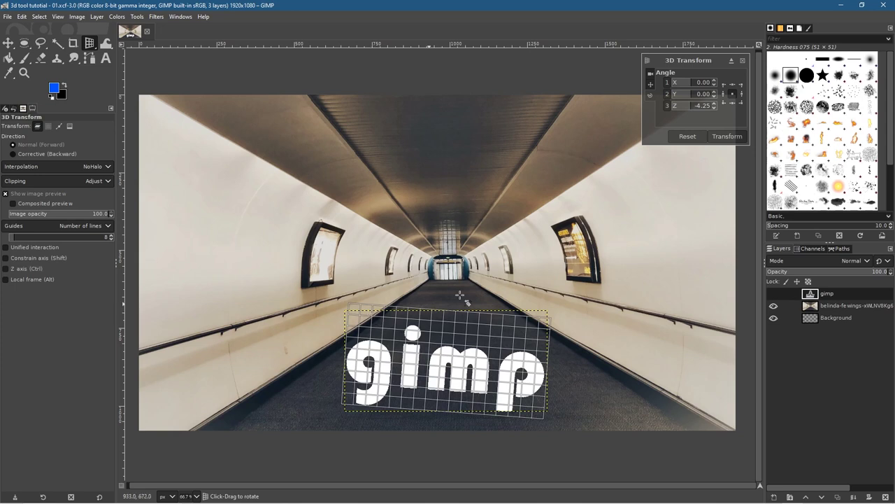
click(687, 136)
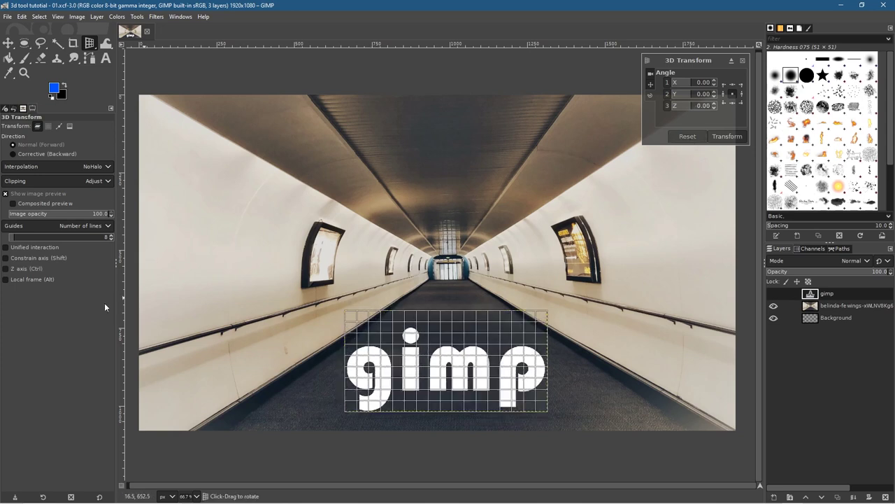
- Turn on unified interaction and try moving the gimp text up and back down with the constrained axis
click(6, 248)
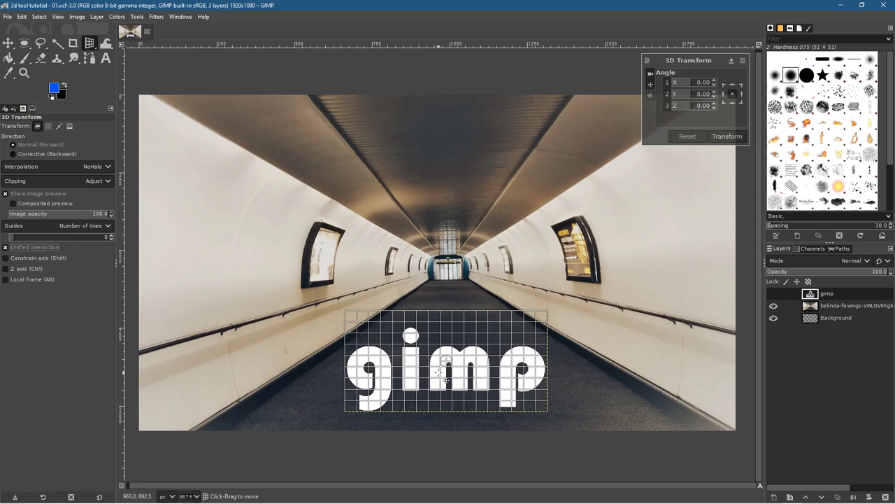
drag(446, 379, 439, 336)
key(shift)
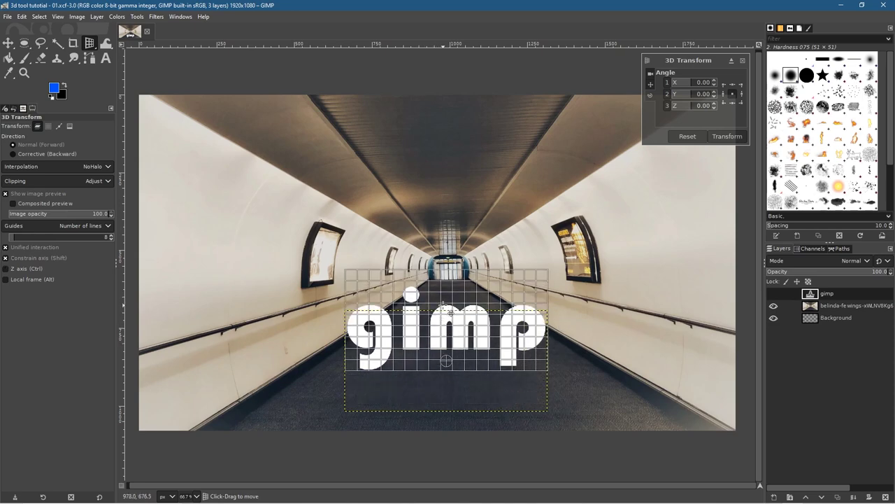
drag(448, 308, 462, 350)
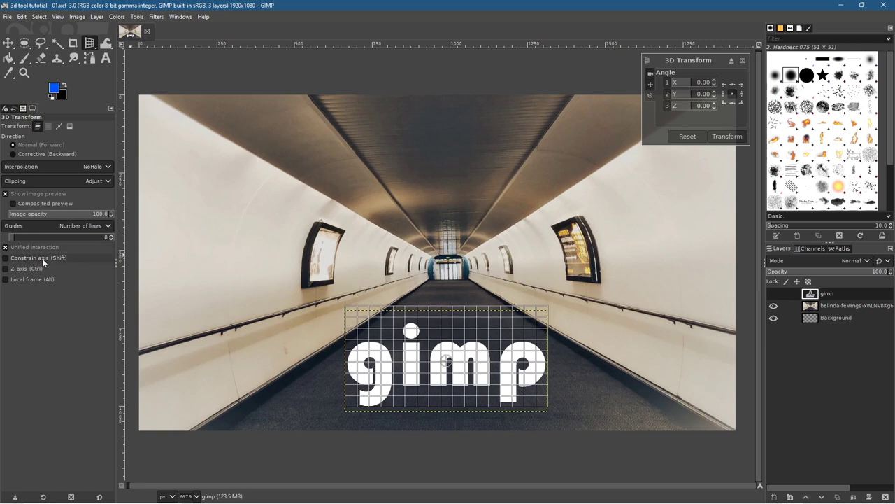
- Try shrinking the gimp text by moving it along the Z axis, and reset the 3D Transform
drag(359, 319, 464, 280)
drag(461, 317, 558, 328)
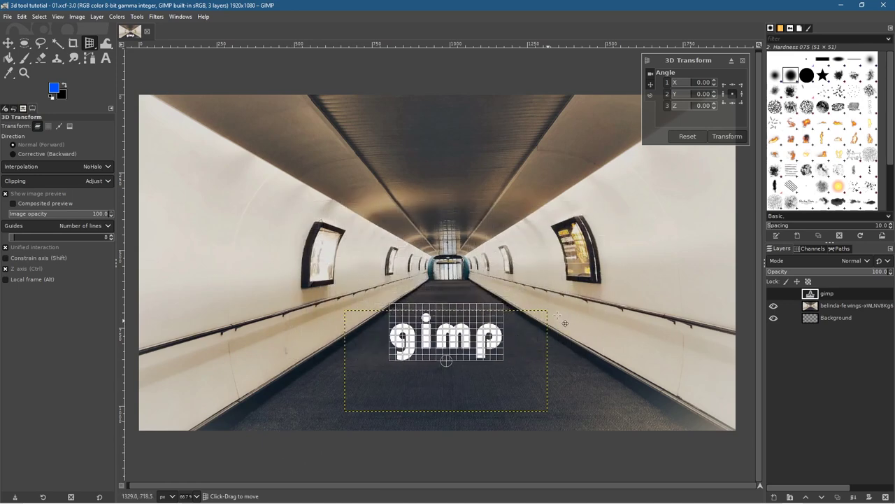
key(ctrl+z)
click(688, 136)
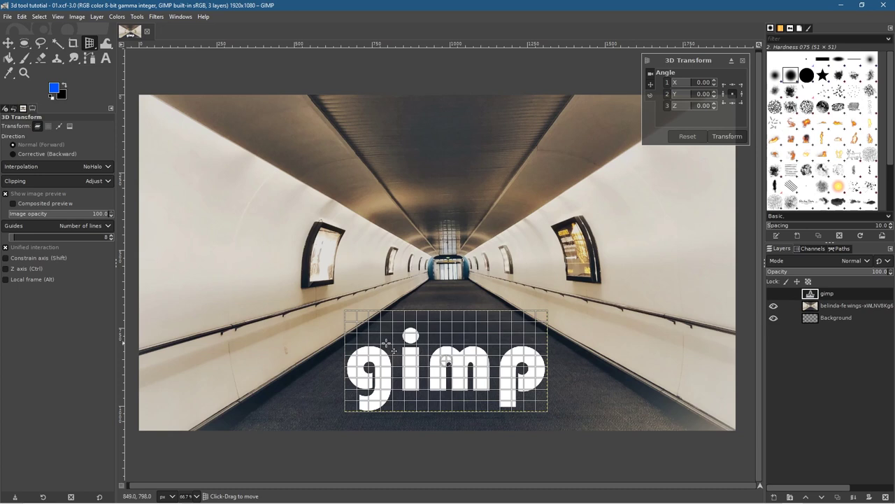
- Enable the Z axis option with unified interaction and try pushing the gimp text slightly back in depth
click(5, 247)
click(6, 248)
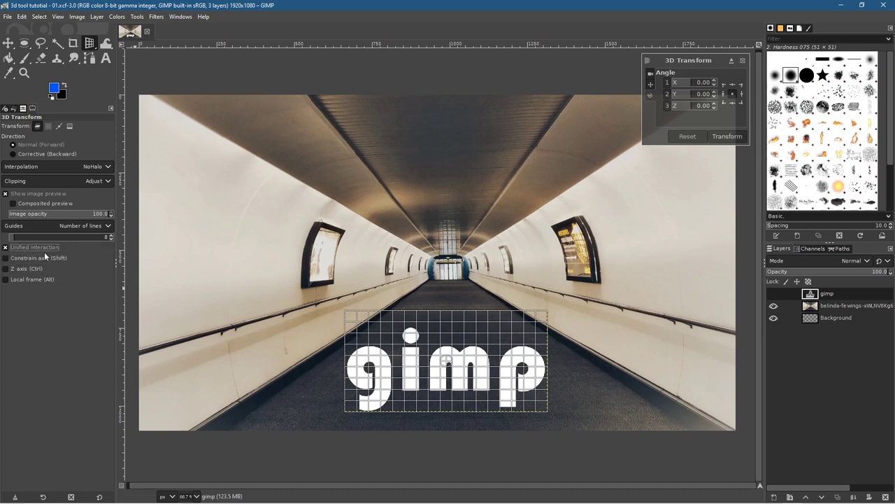
click(6, 269)
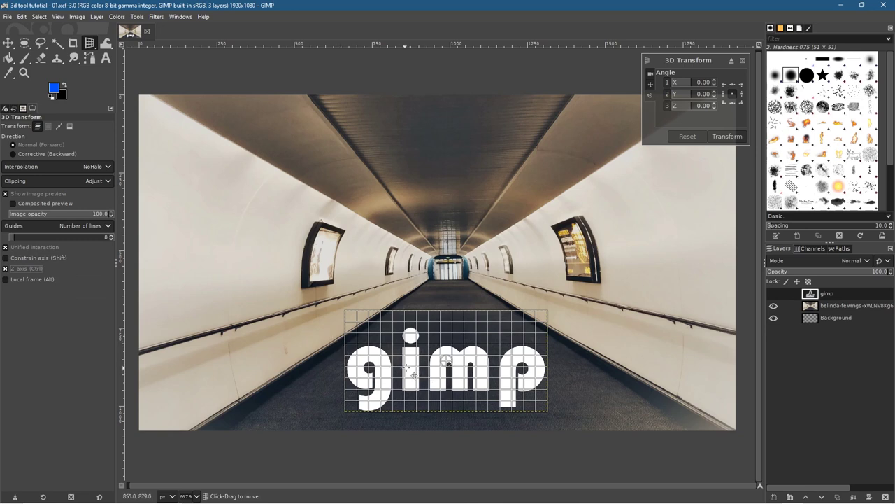
drag(407, 364, 449, 360)
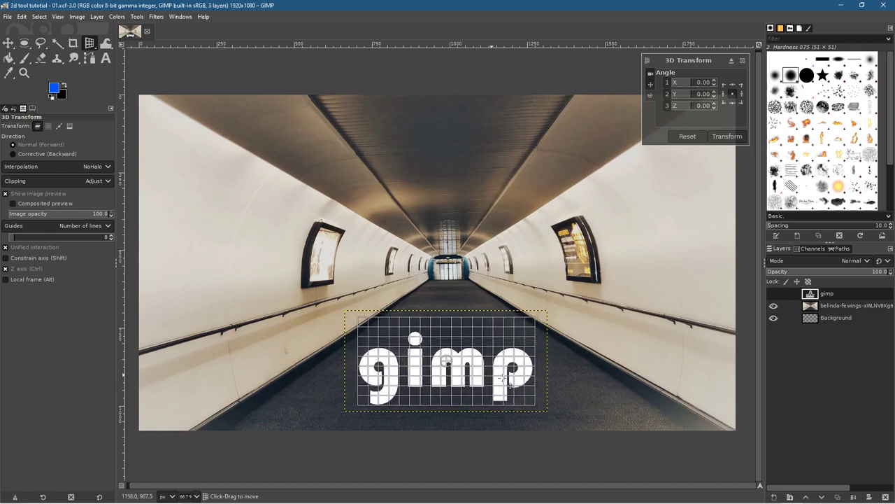
- Switch from unified Z-axis interaction to local frame, try rotating the text to about X 20.86, Y 5.76, Z 15.40, and reset
click(5, 269)
click(5, 247)
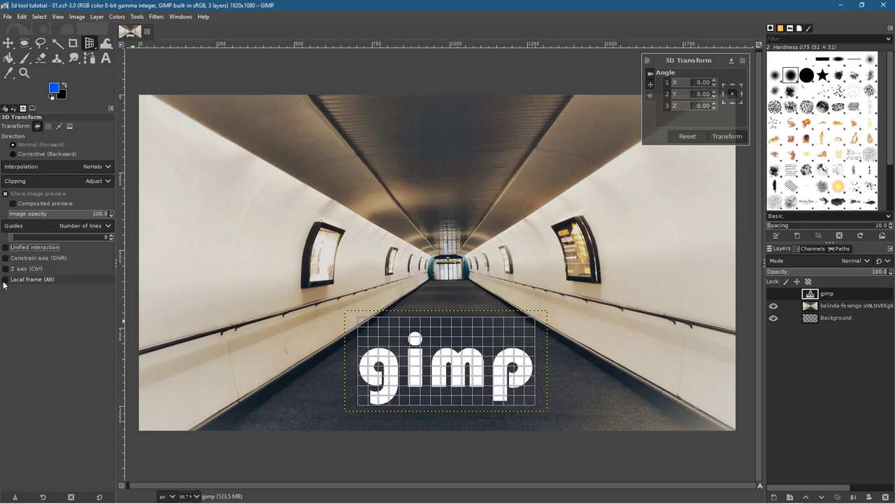
click(18, 281)
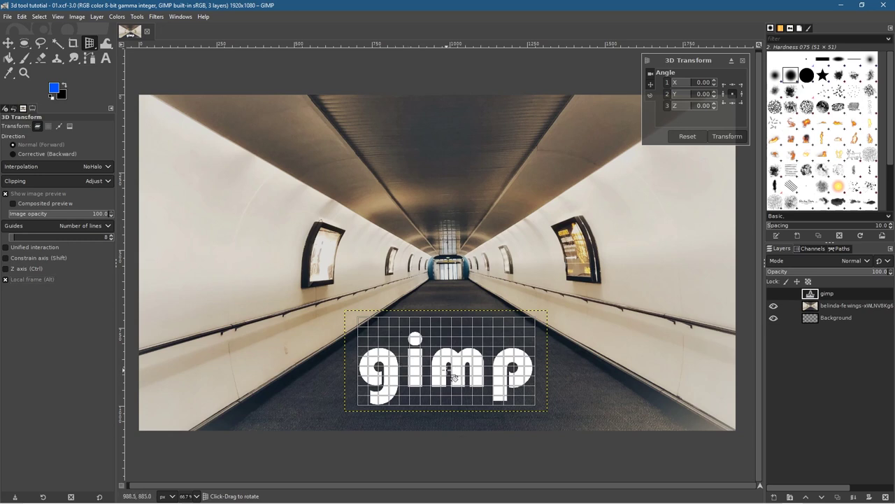
drag(454, 377, 424, 279)
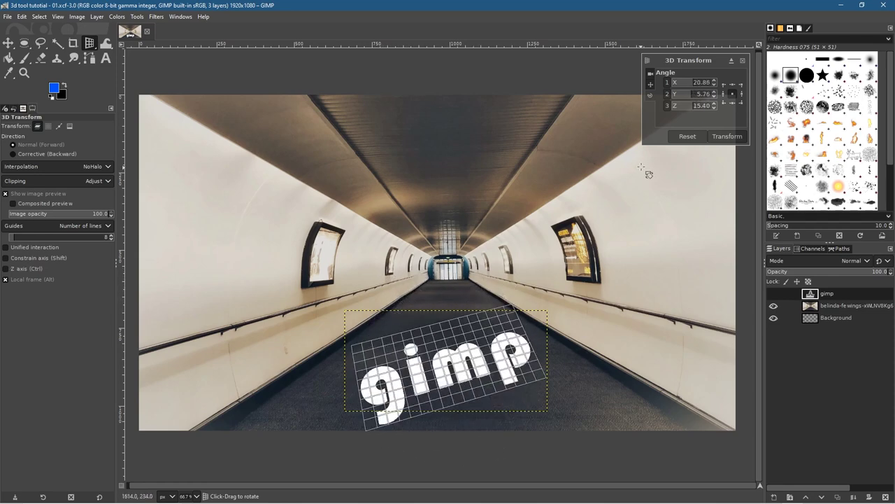
click(687, 136)
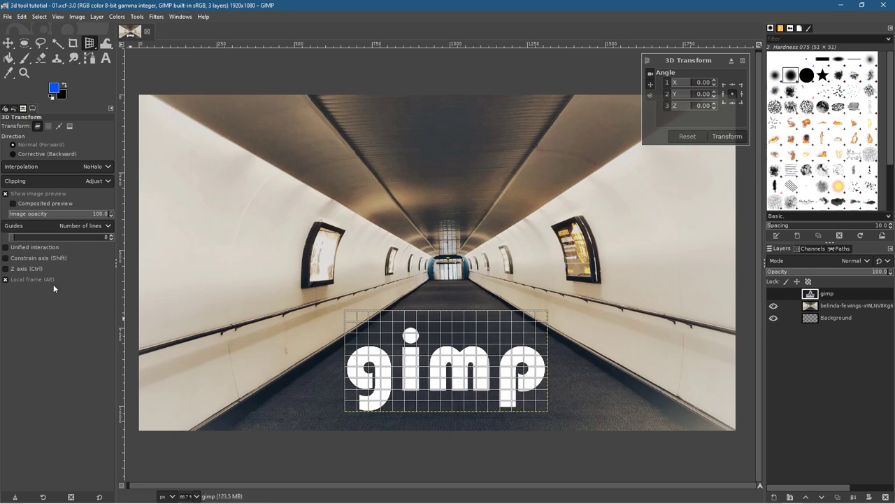
- Tilt the gimp text onto the floor at about X 66.24, Y -0.72, Z 0.08 degrees and push it slightly back using unified interaction
drag(452, 375, 456, 291)
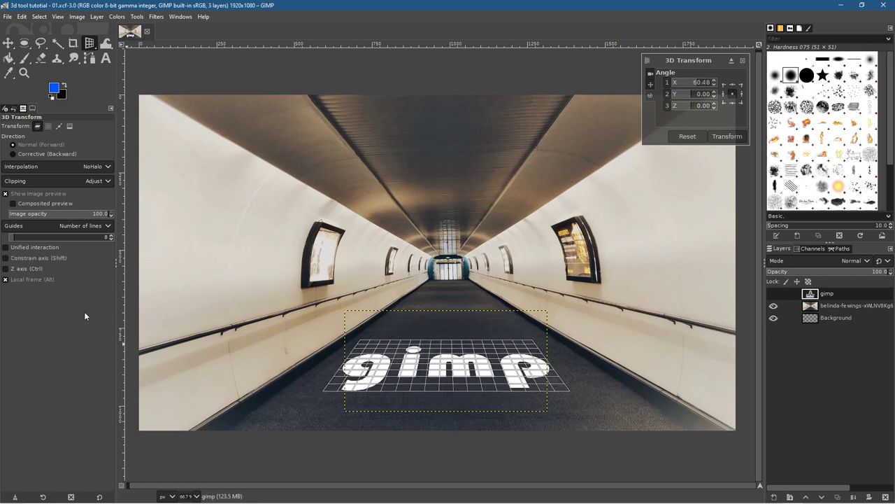
drag(583, 350, 584, 369)
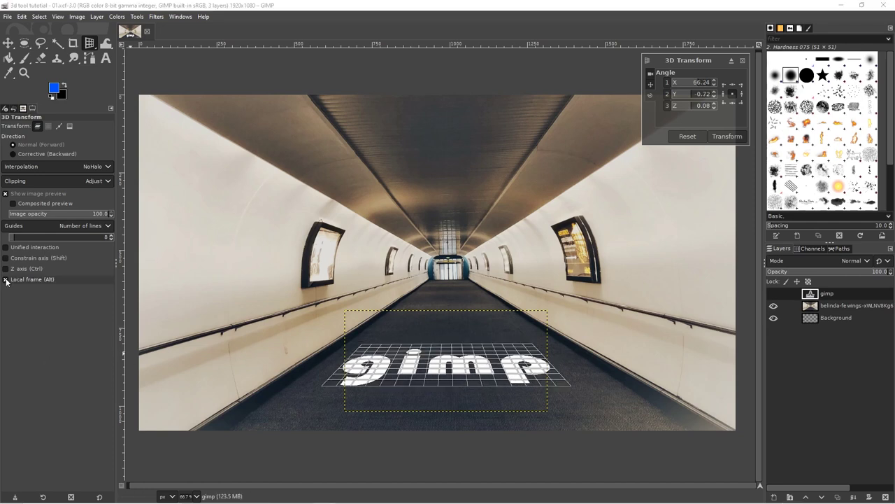
click(6, 247)
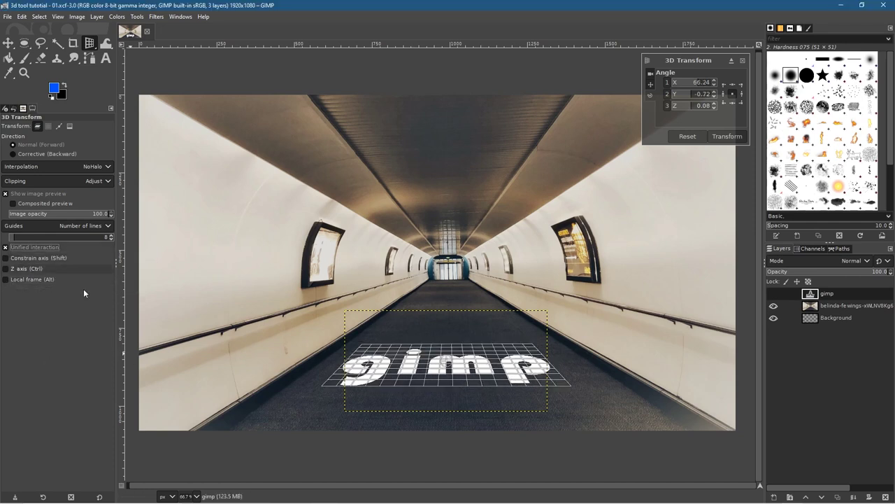
drag(429, 372, 449, 387)
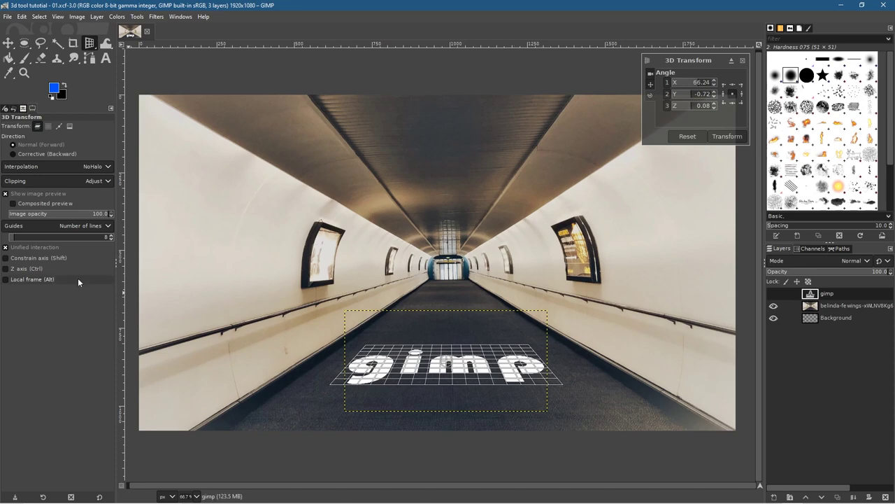
- Set the transform guides to 12 lines and apply the 3D Transform to the gimp text
click(19, 238)
mouse_move(19, 237)
mouse_down()
mouse_move(28, 238)
mouse_move(18, 238)
mouse_up()
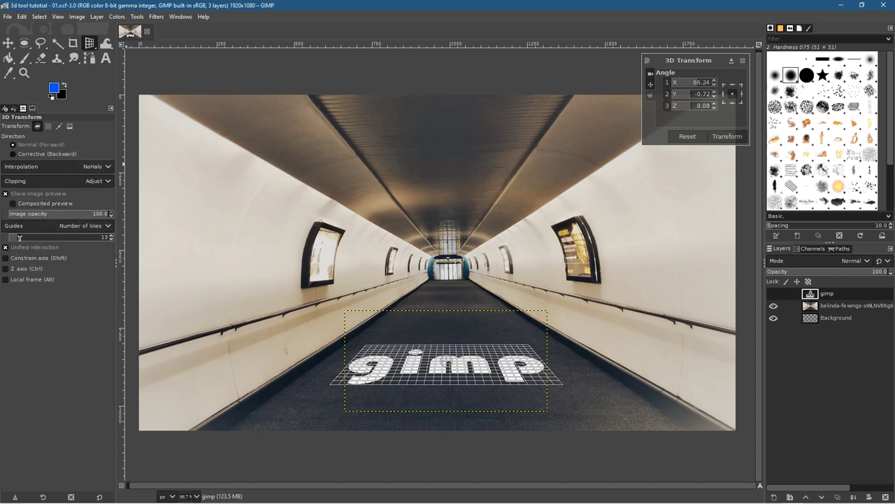
drag(59, 241, 17, 236)
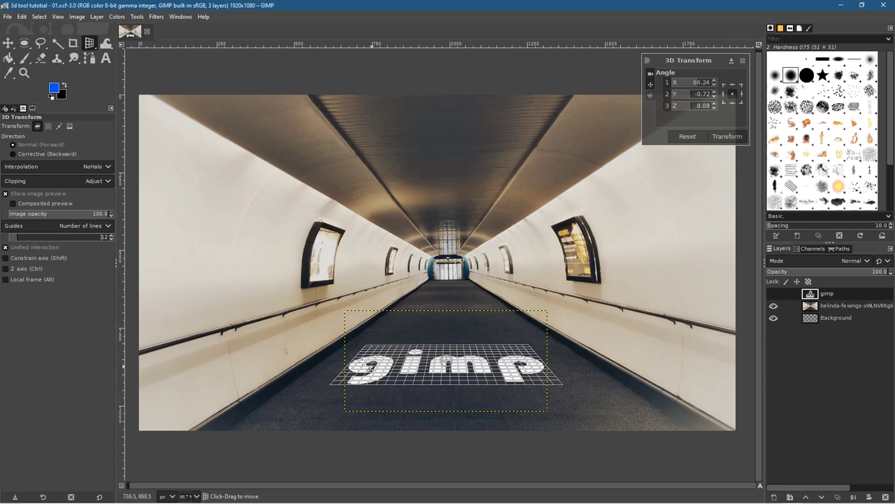
click(725, 139)
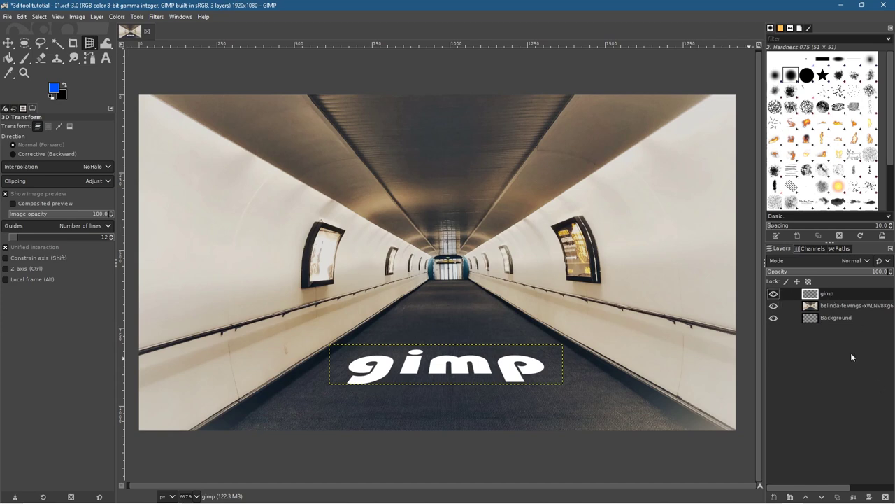
- Duplicate the transformed gimp layer twice and hide the original and the first duplicate
click(838, 498)
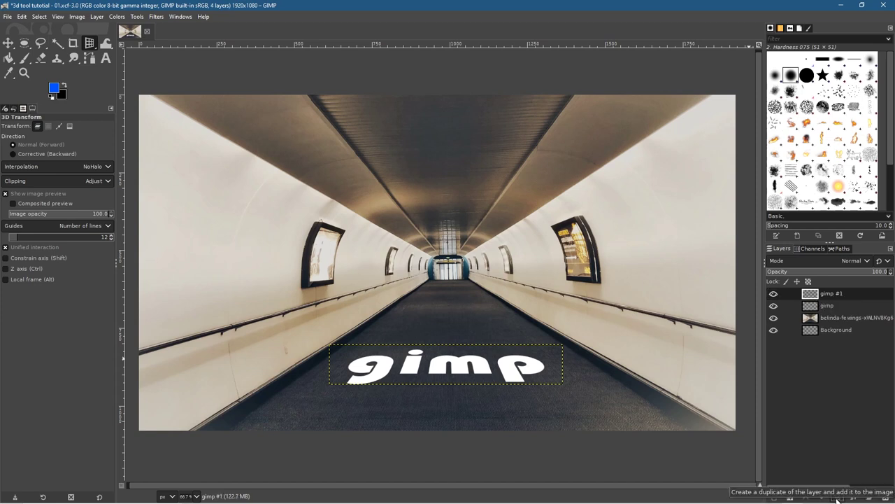
click(837, 497)
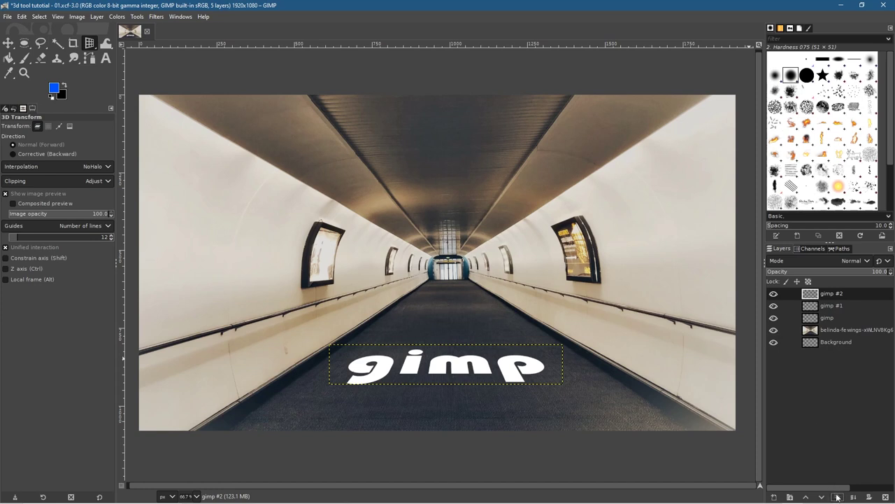
click(774, 317)
click(774, 306)
- Make the hidden gimp #1 layer active and save the image to its existing file
click(843, 305)
click(840, 318)
click(838, 305)
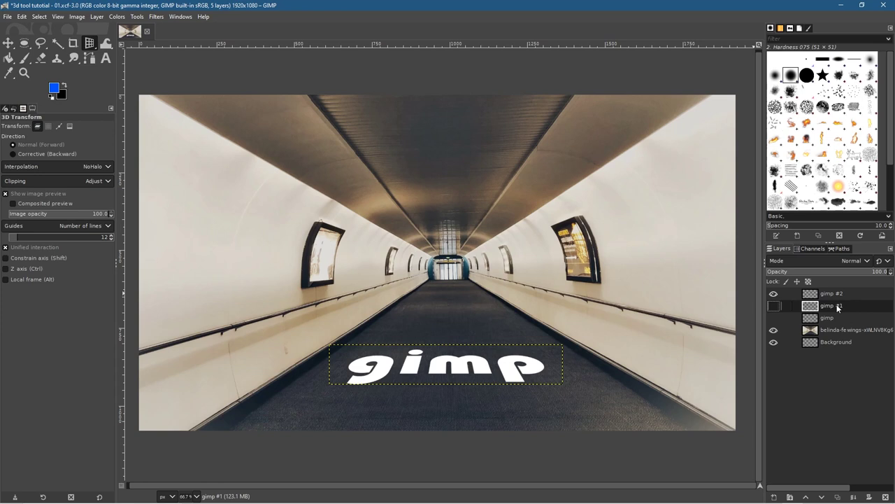
click(7, 17)
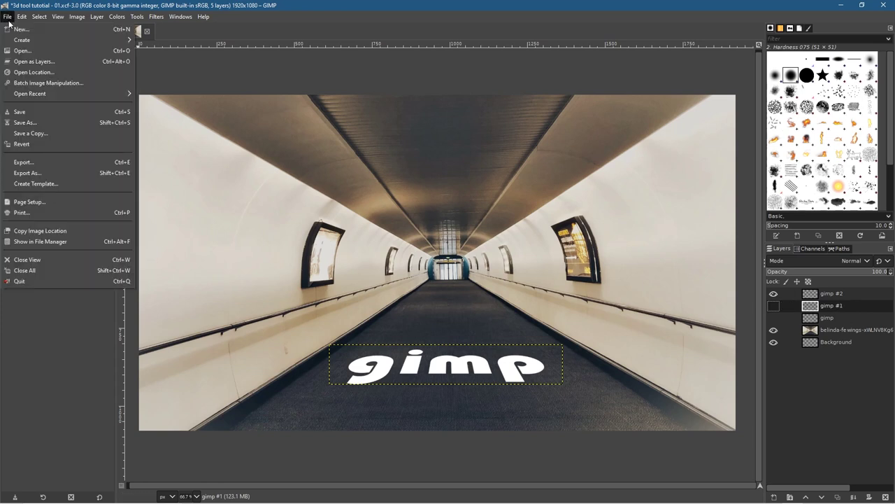
click(23, 112)
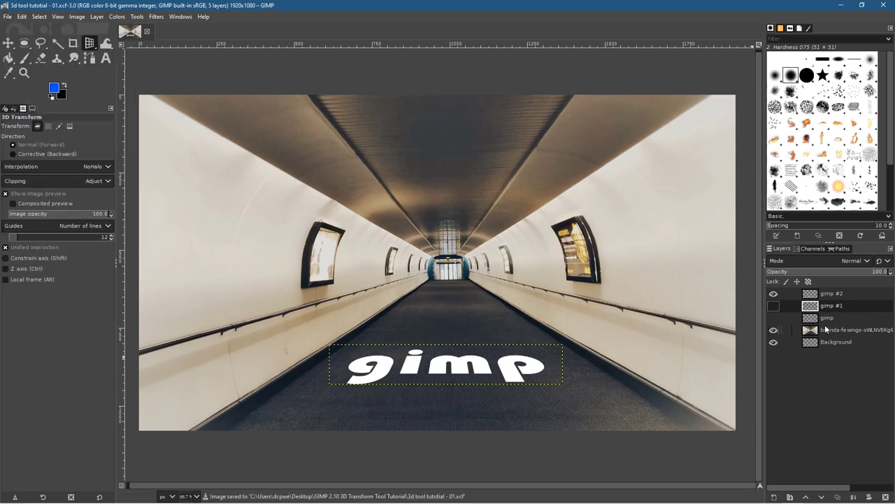
- Create a selection from the alpha of the gimp #2 layer
click(826, 294)
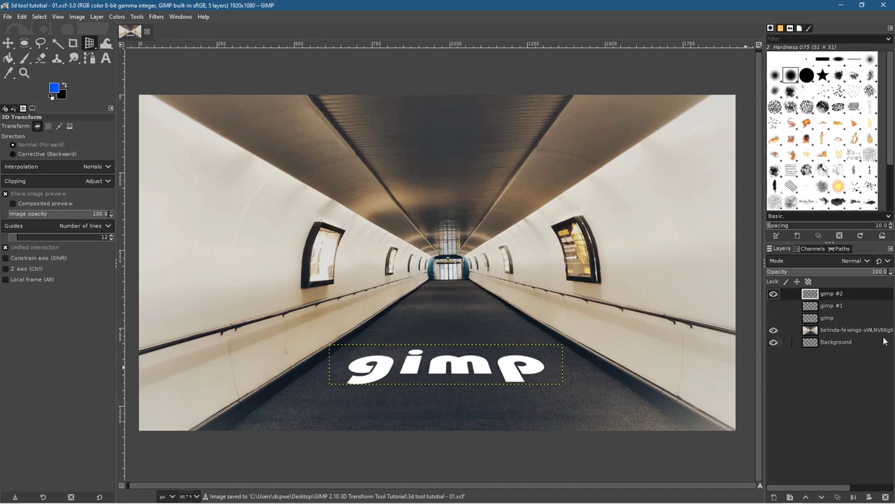
right_click(824, 294)
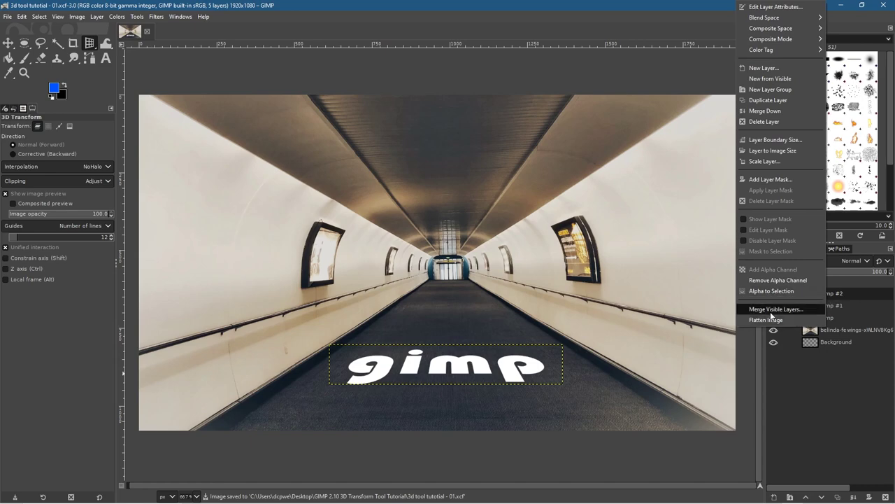
click(775, 291)
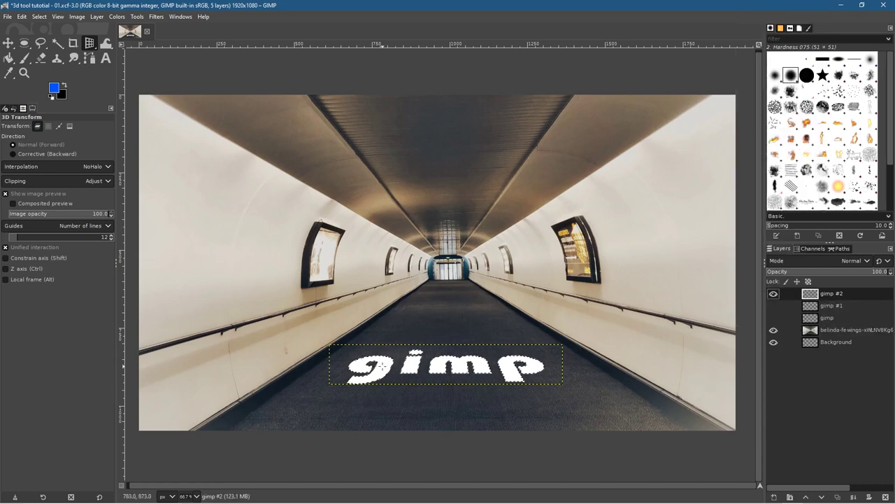
- Shrink the text selection so it sits slightly inside the edges of the white letters
scroll(455, 382, up, 3)
scroll(455, 381, down, 1)
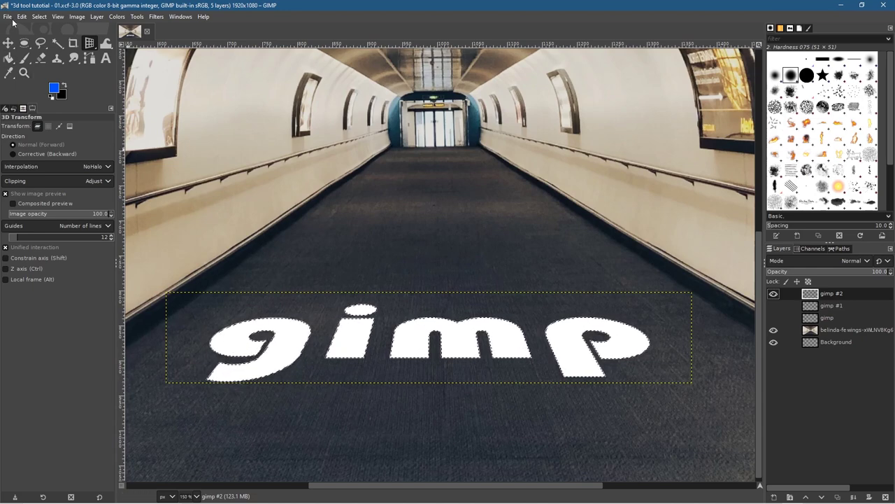
click(40, 17)
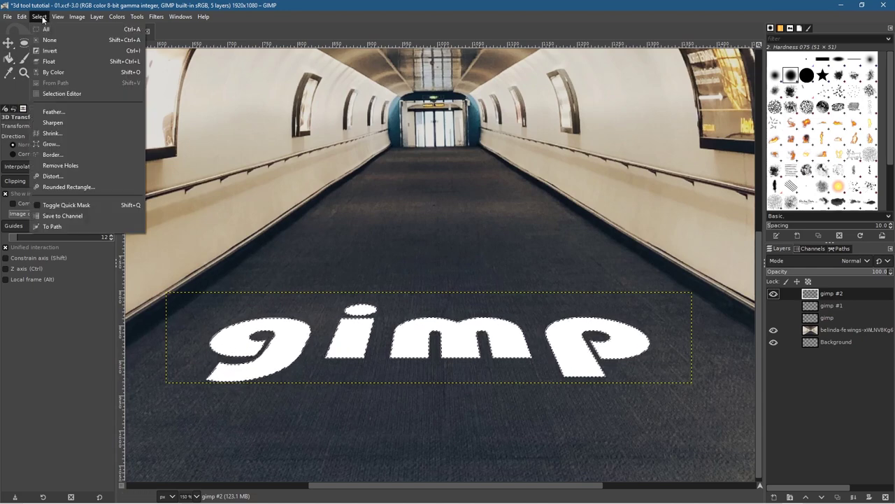
click(55, 134)
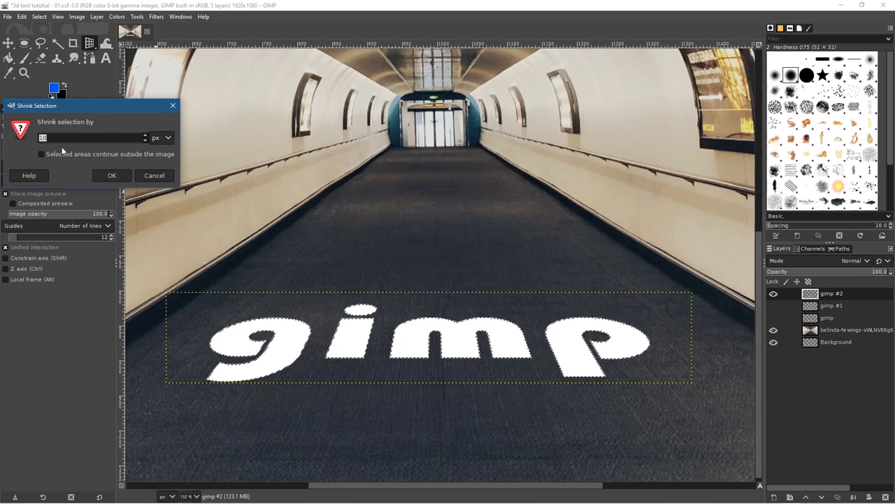
click(112, 175)
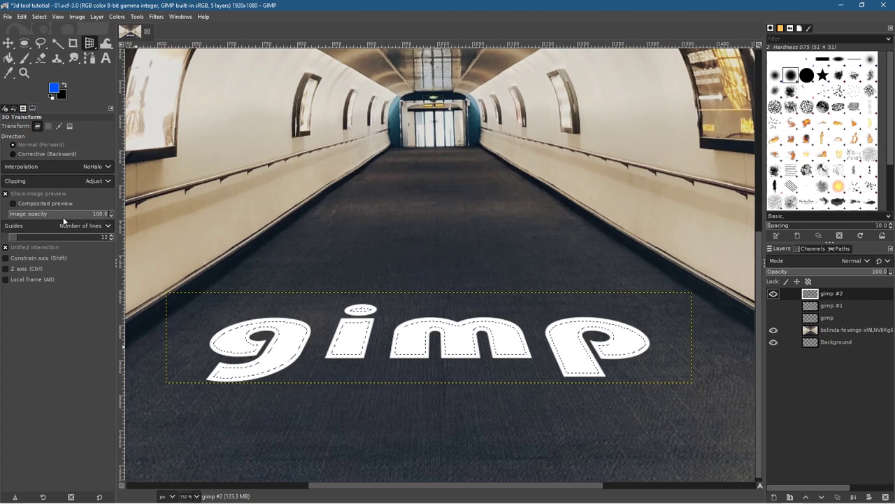
- Set the foreground color to light blue 02a4ff and bucket fill the shrunken selection inside all the gimp letters
click(54, 90)
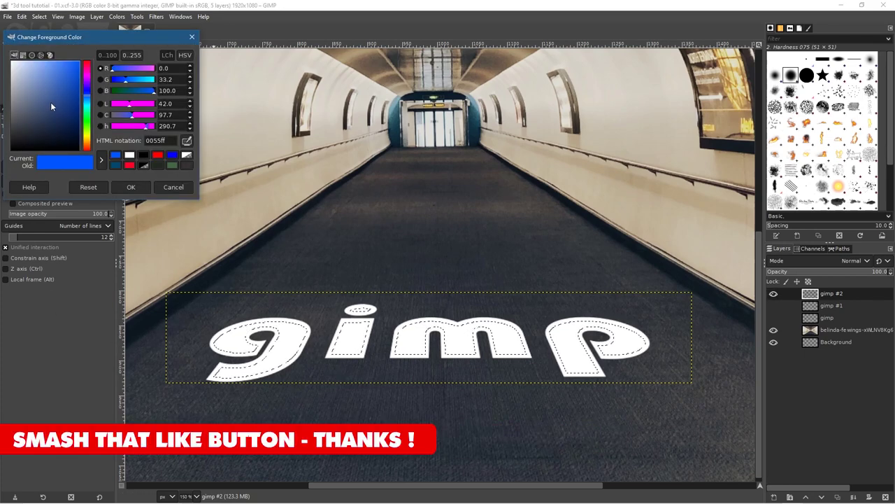
mouse_move(89, 103)
mouse_down()
mouse_move(88, 128)
mouse_move(89, 70)
mouse_move(88, 103)
mouse_up()
drag(79, 64, 81, 58)
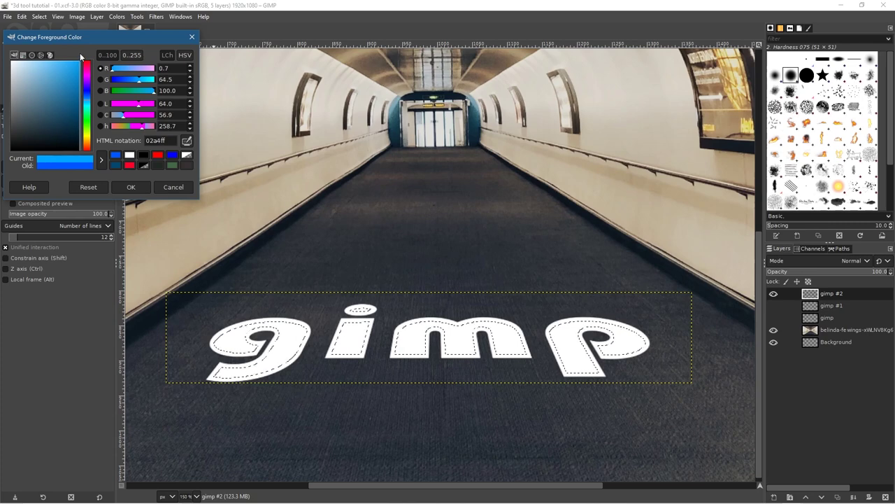
click(132, 187)
click(9, 59)
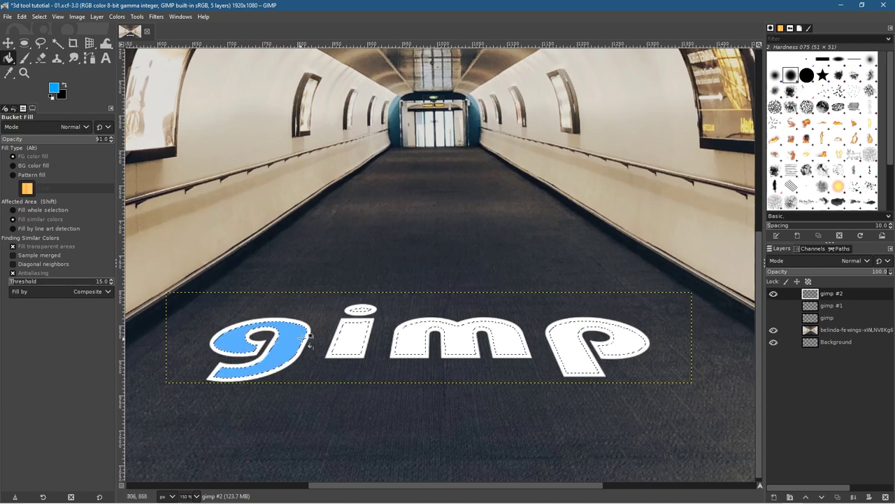
click(416, 335)
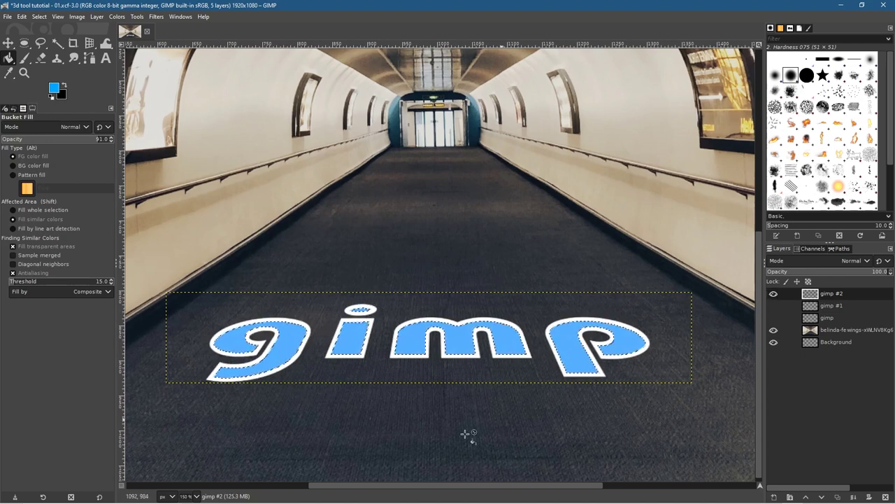
- Clear the selection around the blue-filled gimp letters
click(39, 16)
mouse_move(55, 17)
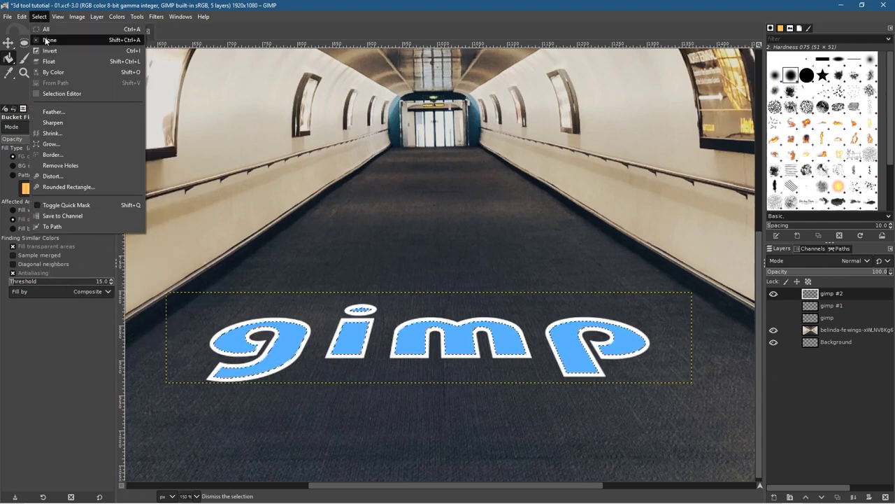
click(50, 40)
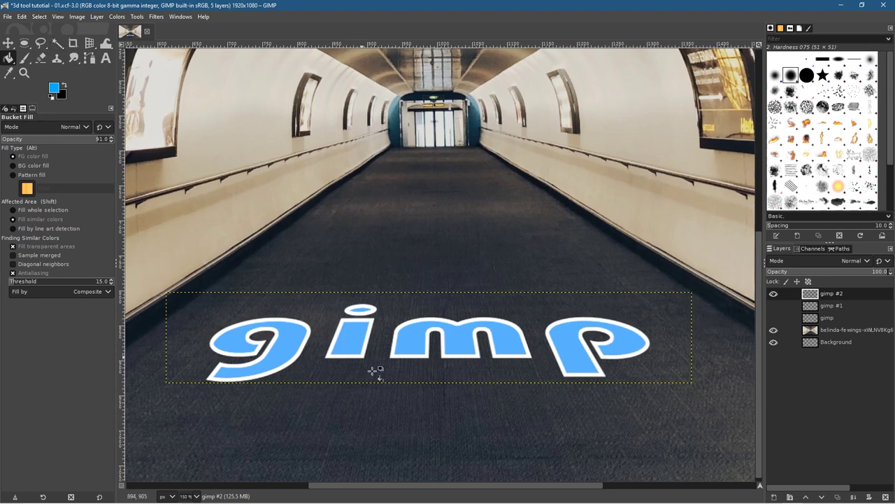
ctrl+scroll(607, 360, down, 2)
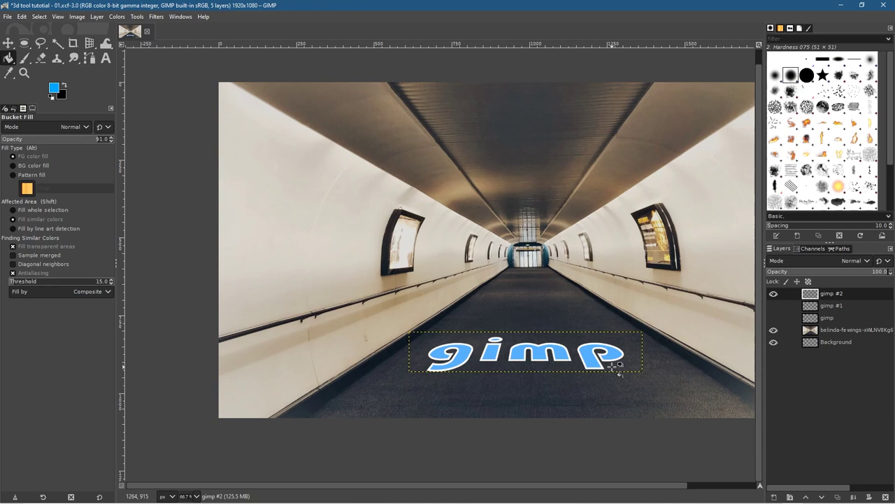
drag(576, 296, 502, 307)
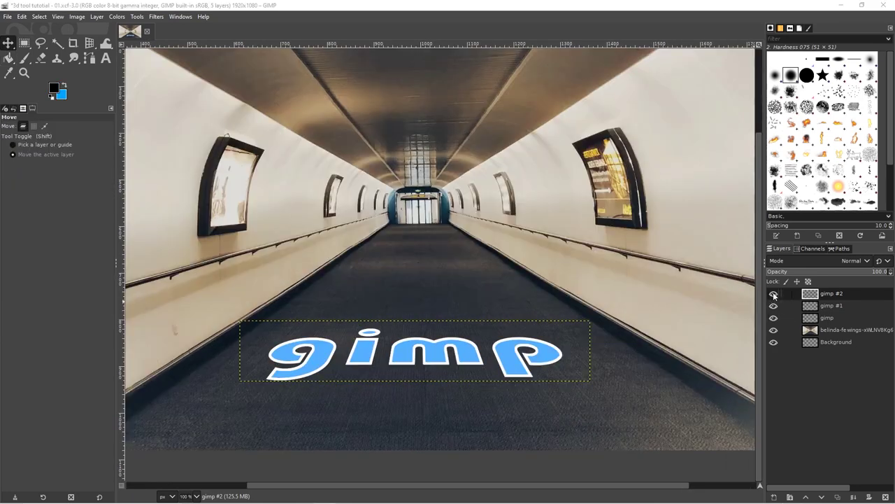
- Hide the gimp #2 layer so the plain white gimp text shows
click(774, 294)
click(774, 295)
click(774, 295)
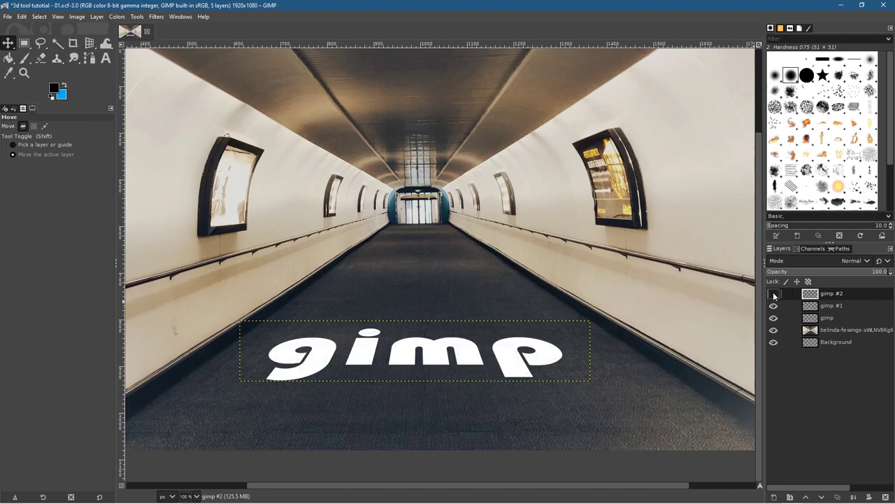
- Duplicate the gimp layer twice and hide the original gimp and gimp #3 layers
click(834, 318)
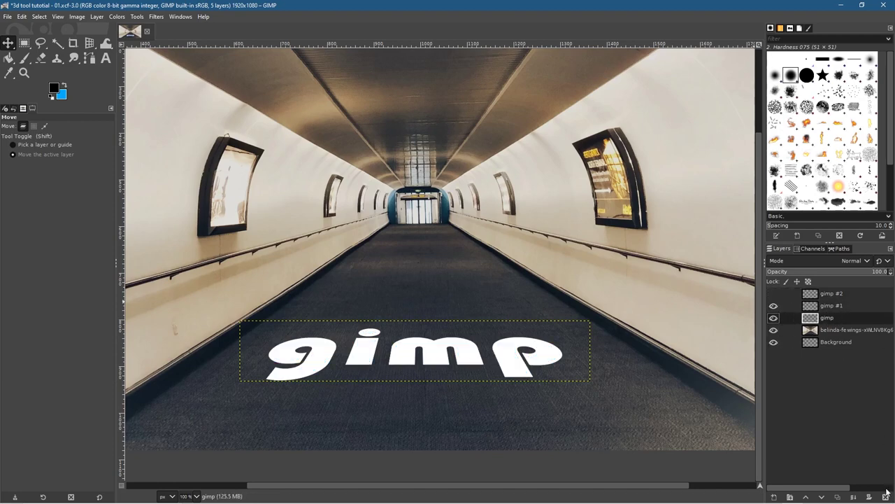
mouse_move(888, 501)
click(837, 498)
click(838, 498)
click(773, 343)
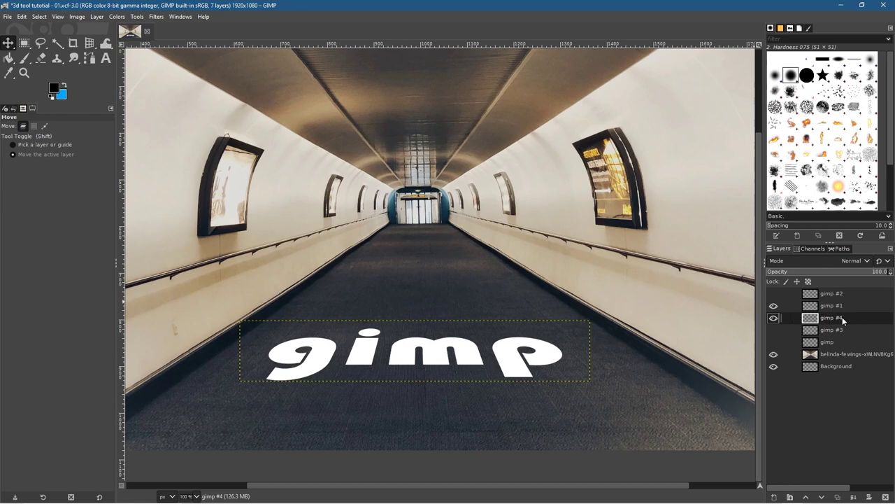
- Apply a Gaussian blur of 12.07 in X and Y to the gimp #4 layer, then make the Background layer active
click(157, 17)
mouse_move(201, 78)
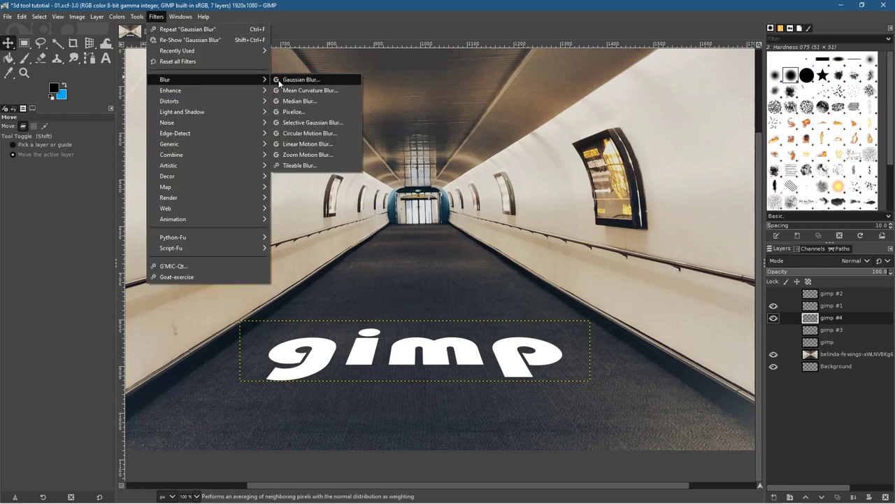
click(297, 80)
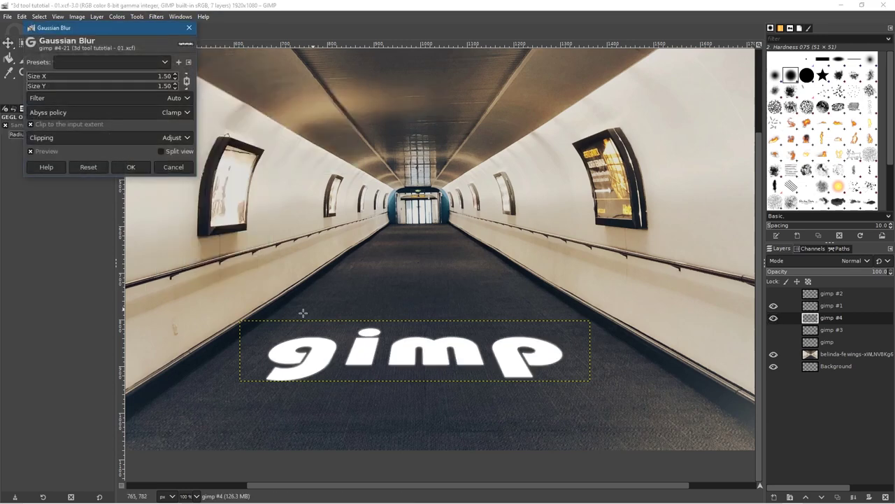
click(39, 77)
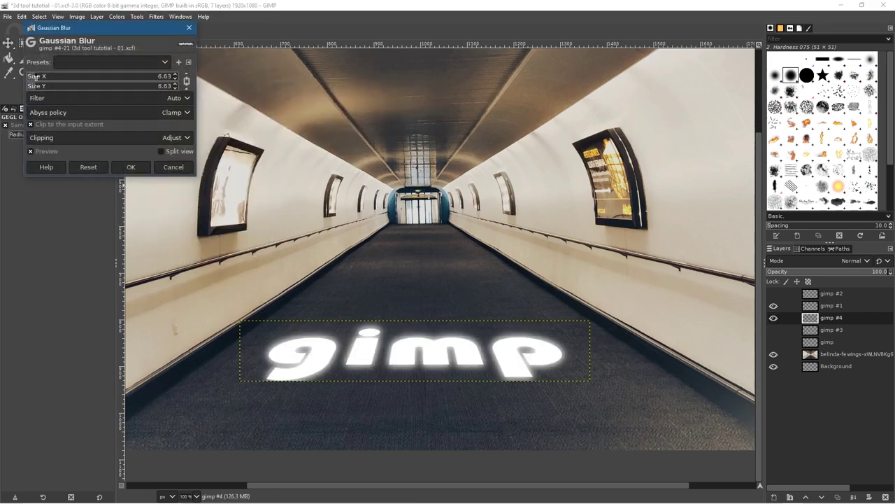
click(43, 77)
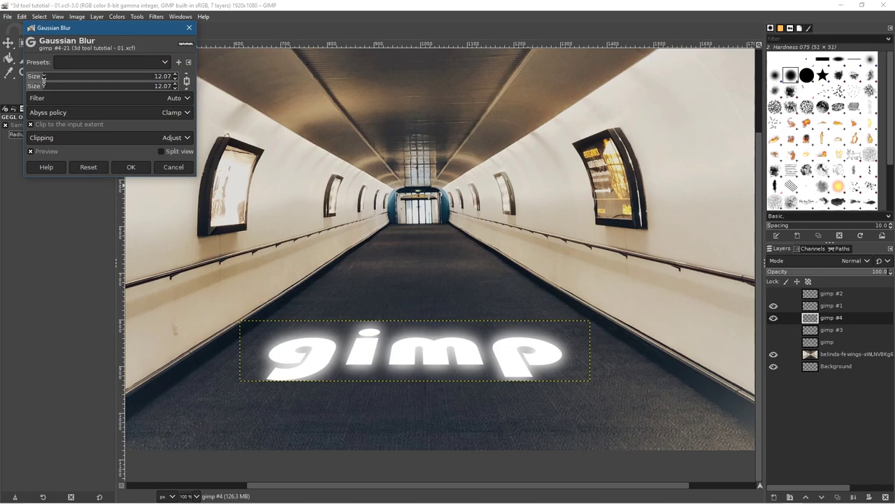
click(130, 167)
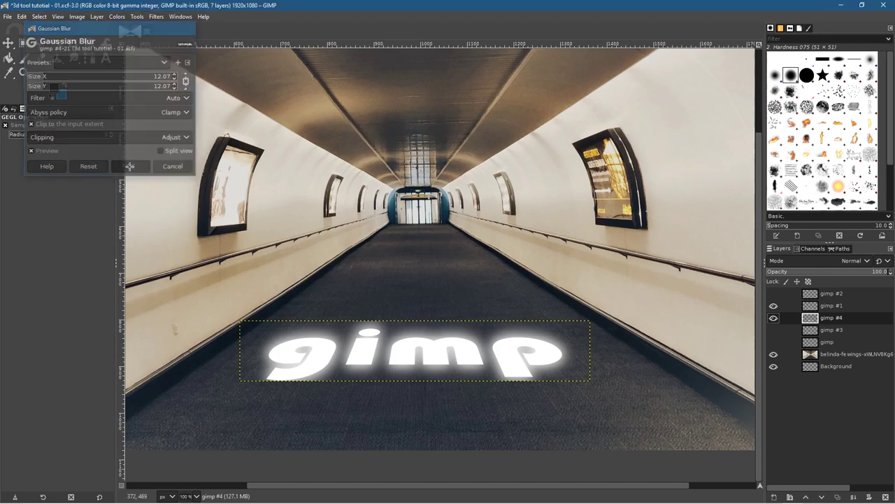
click(822, 369)
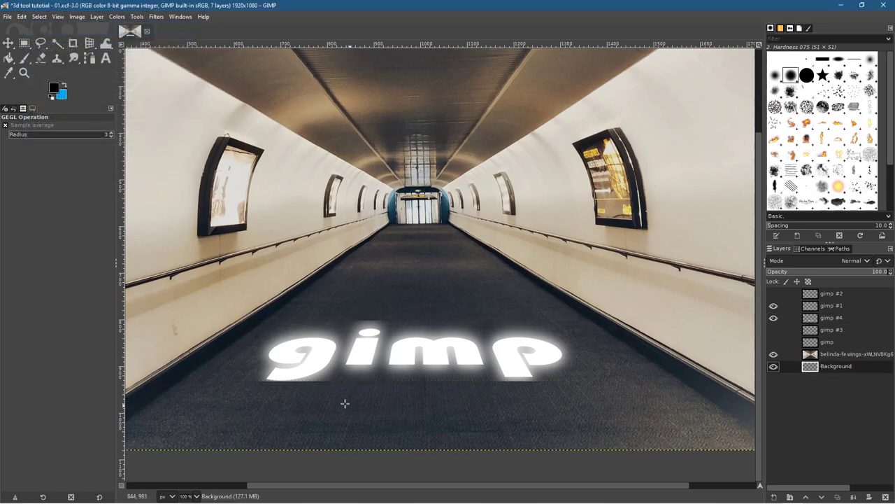
- Inspect the edges of the glow around the gimp letters and undo the last Gaussian blur
ctrl+scroll(239, 362, up, 3)
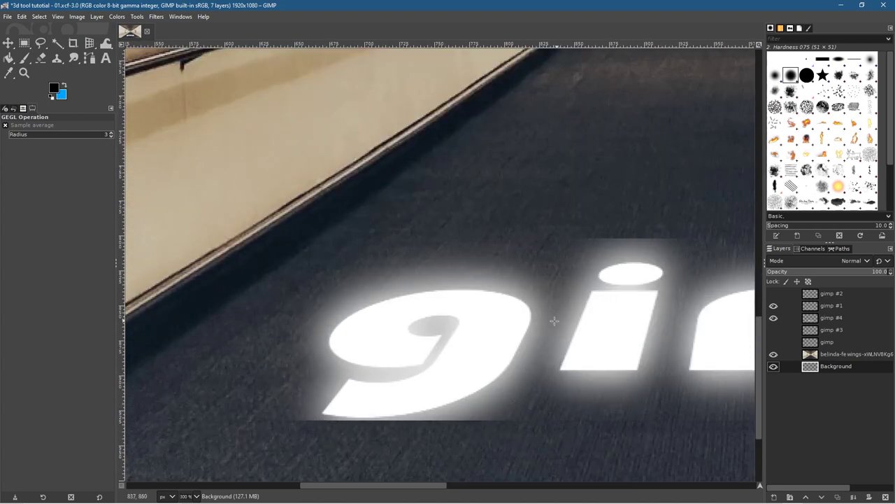
ctrl+scroll(553, 322, down, 3)
ctrl+scroll(580, 333, down, 1)
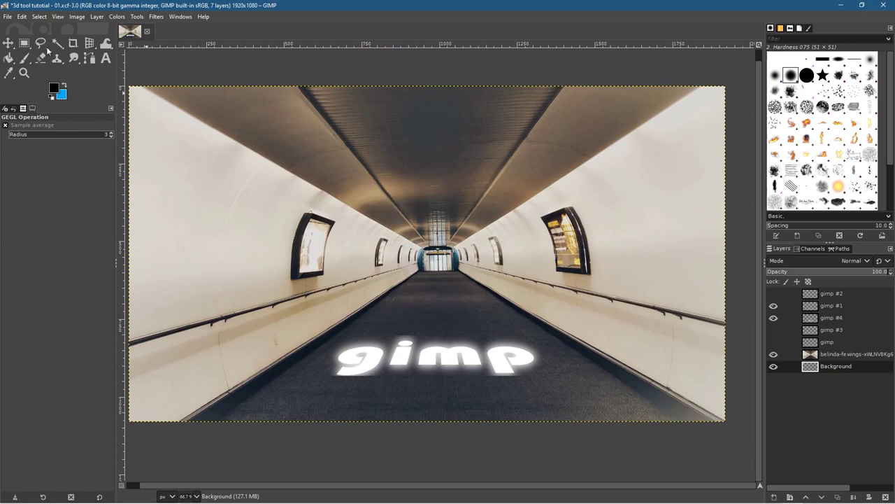
click(21, 16)
click(35, 31)
- Resize the gimp #4 layer by cropping it to a 932 × 366 px rectangular selection drawn well outside the letters
click(826, 319)
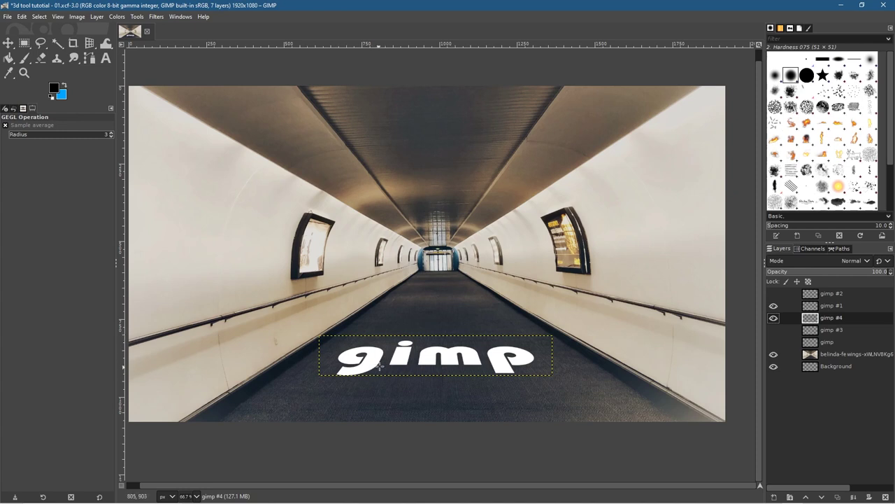
mouse_move(26, 46)
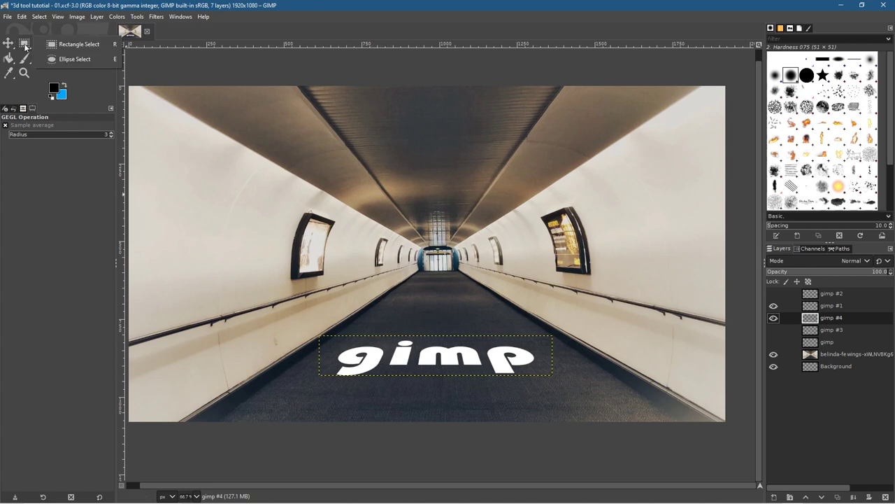
click(62, 44)
drag(293, 297, 583, 410)
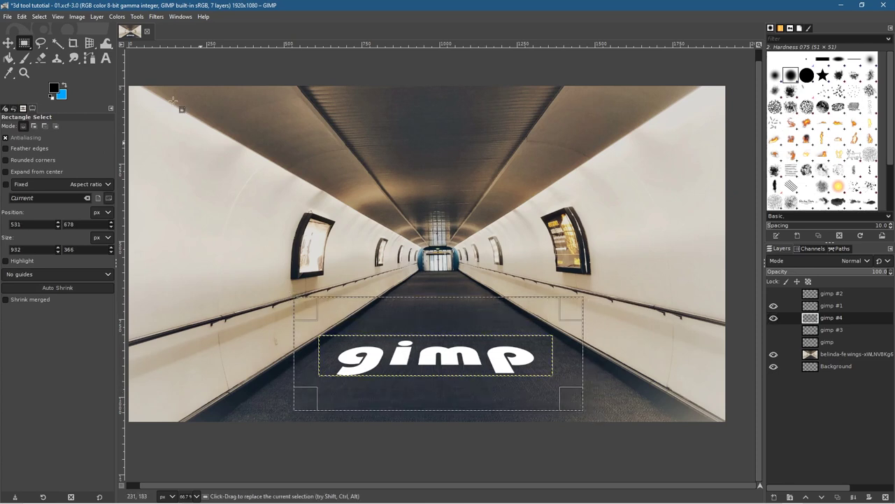
click(96, 16)
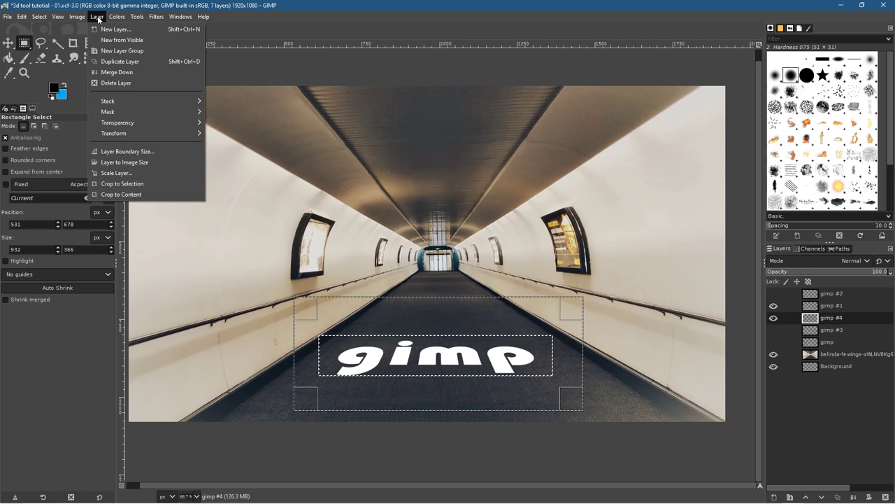
click(125, 185)
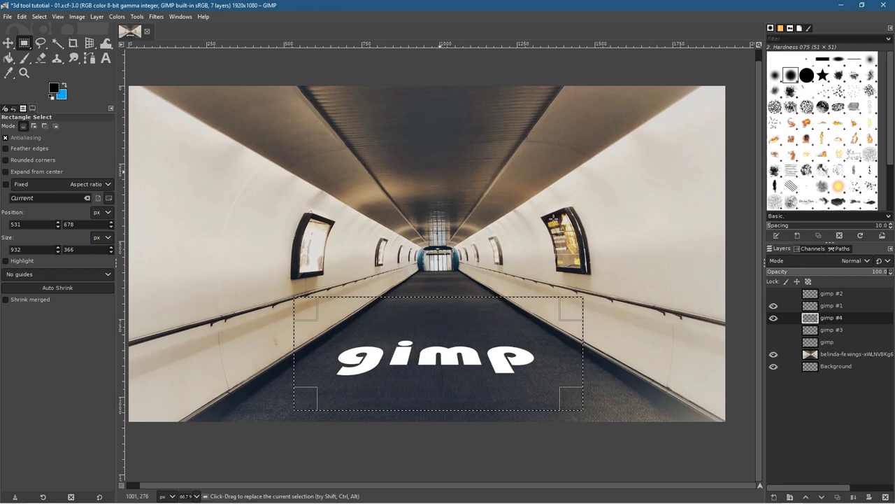
- Apply a Gaussian blur of about 12 in X and Y to the enlarged gimp #4 layer
click(156, 17)
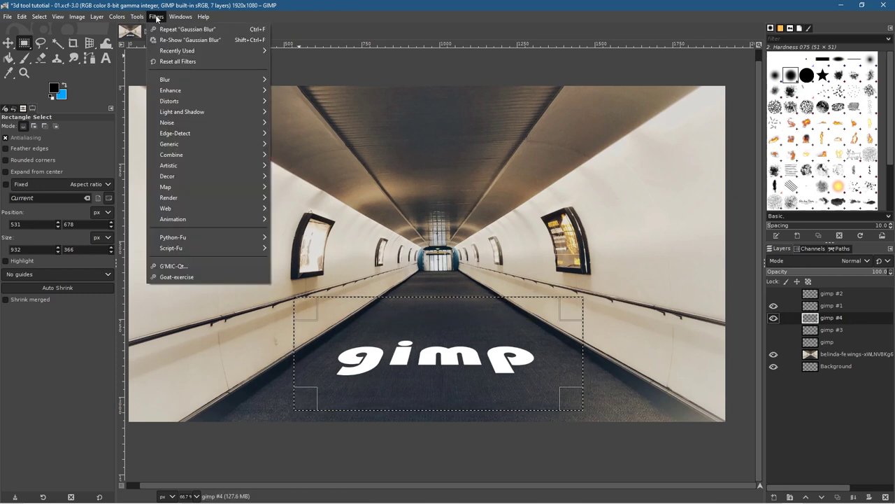
mouse_move(168, 81)
click(289, 79)
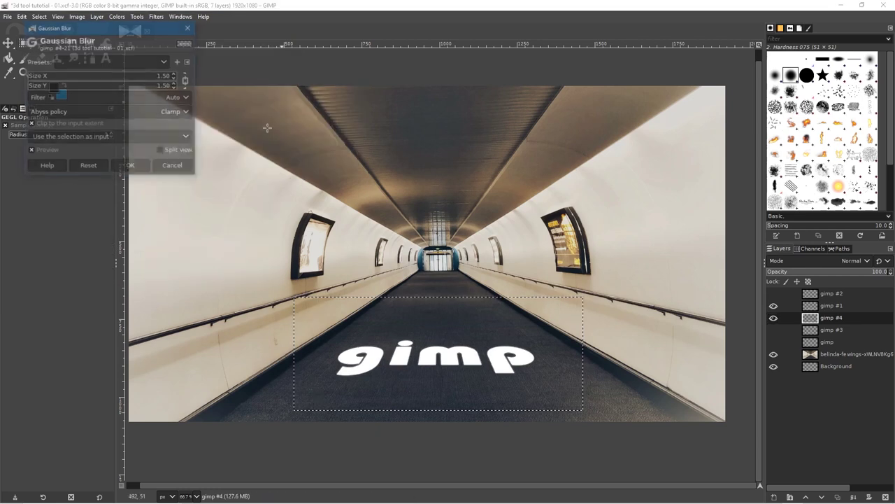
mouse_move(42, 77)
mouse_down()
mouse_move(84, 77)
mouse_move(31, 74)
mouse_move(45, 75)
mouse_up()
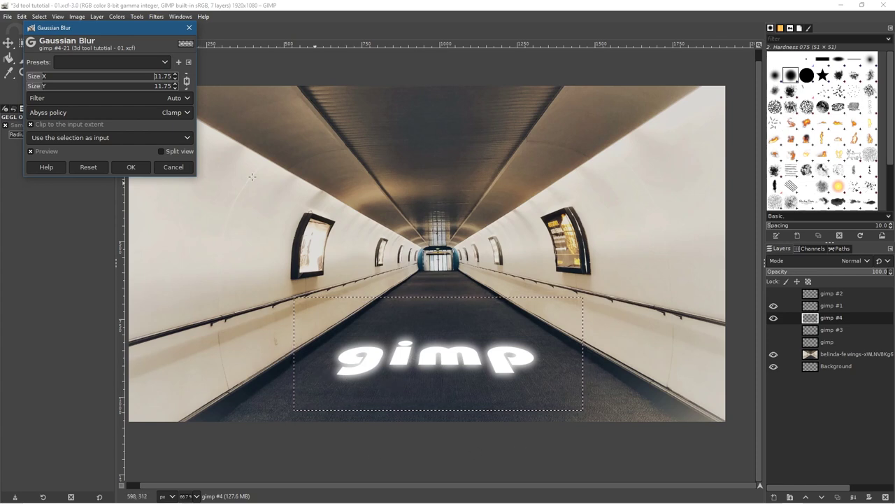
mouse_move(43, 75)
mouse_down()
mouse_move(52, 76)
mouse_move(43, 77)
mouse_up()
click(130, 166)
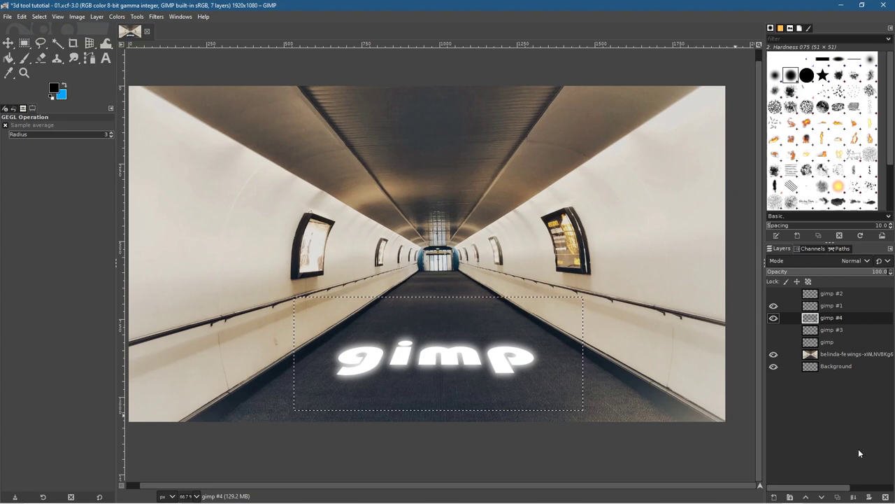
- Make the Background layer active and clear the rectangular selection around the glowing text
click(834, 362)
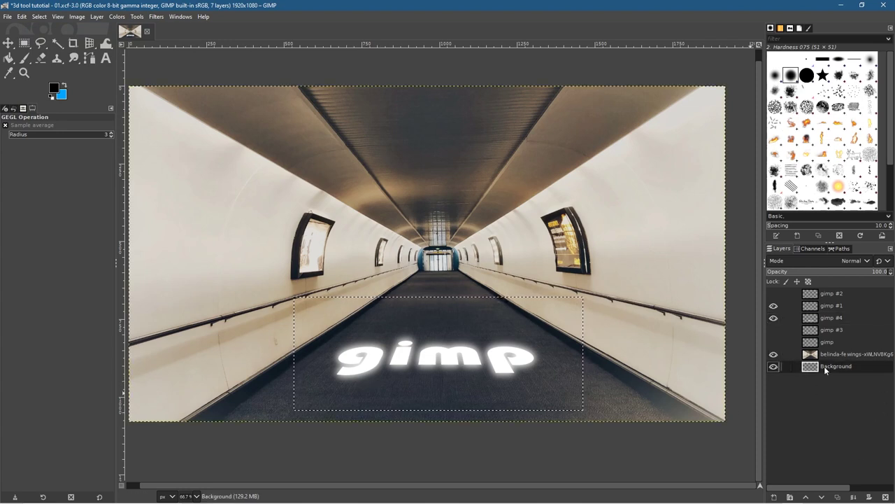
click(44, 17)
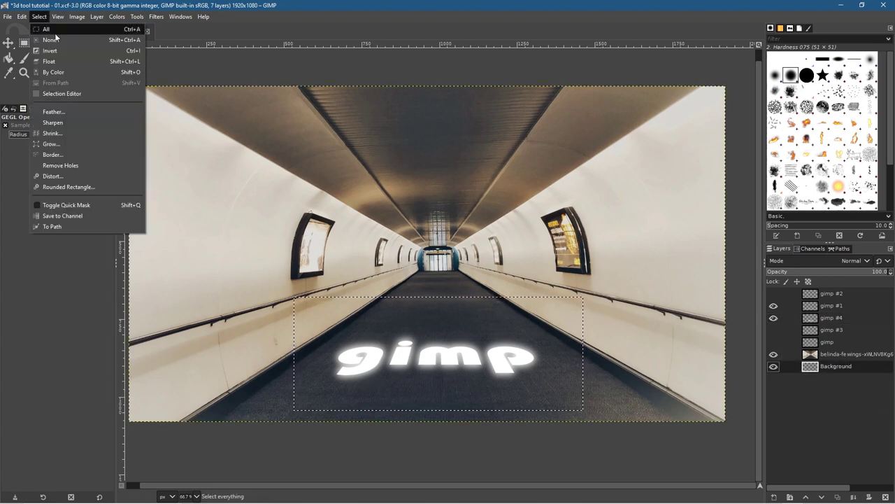
click(53, 40)
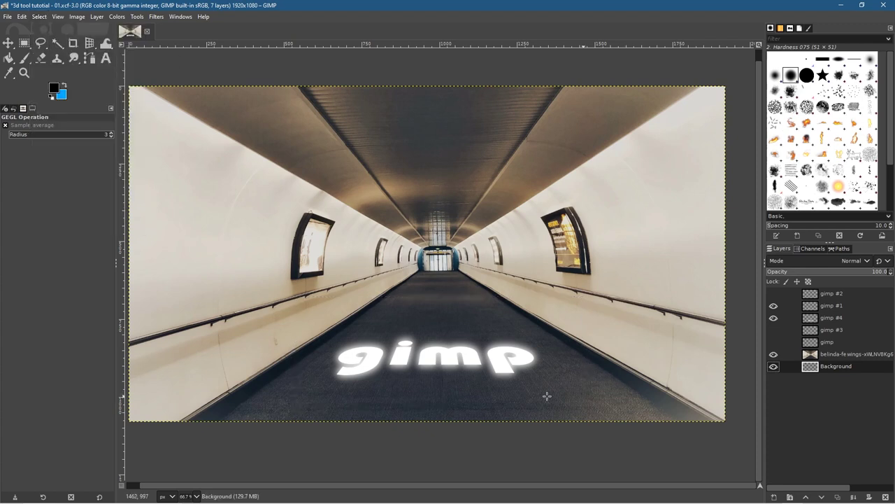
click(806, 371)
- Choose Bucket Fill and create a selection from the alpha of the gimp #1 layer
click(828, 305)
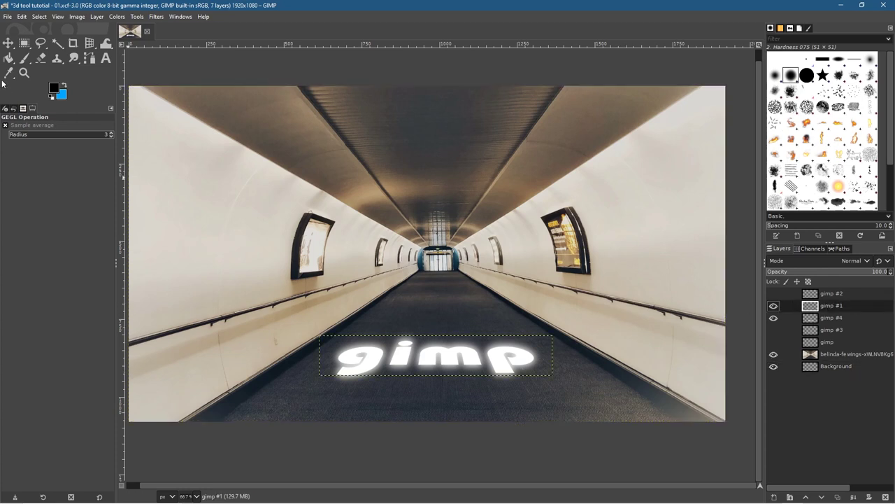
click(8, 58)
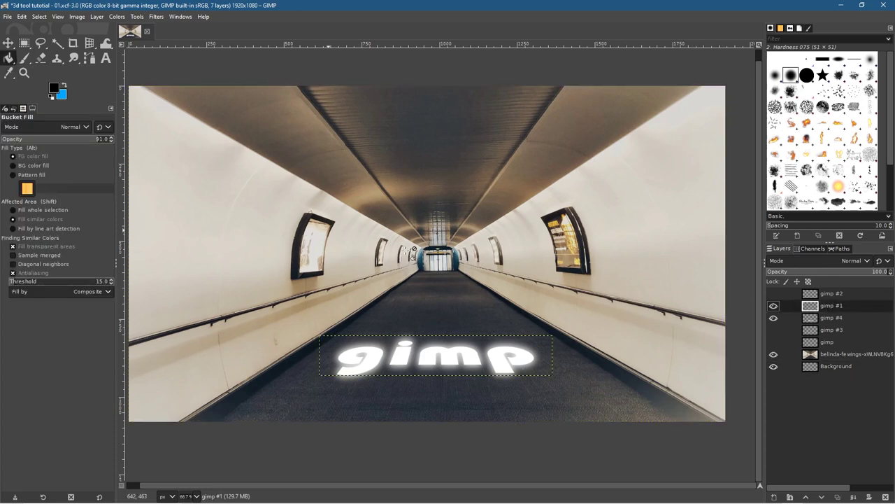
right_click(841, 307)
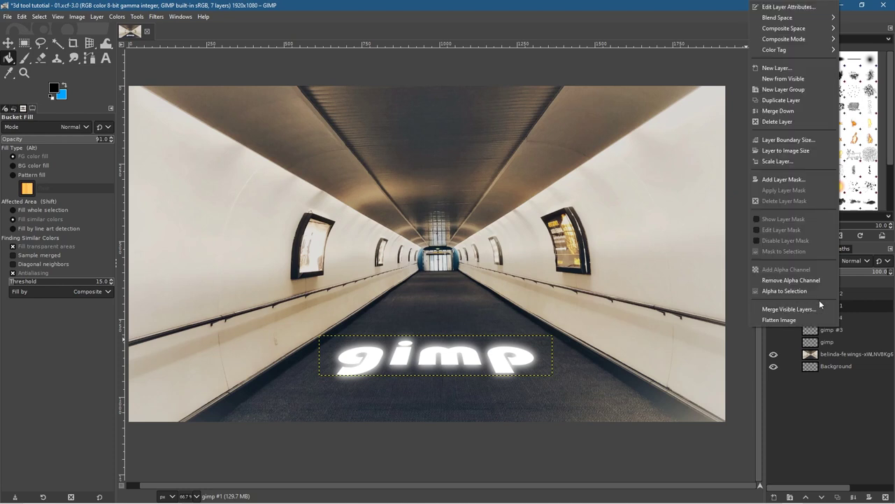
click(808, 293)
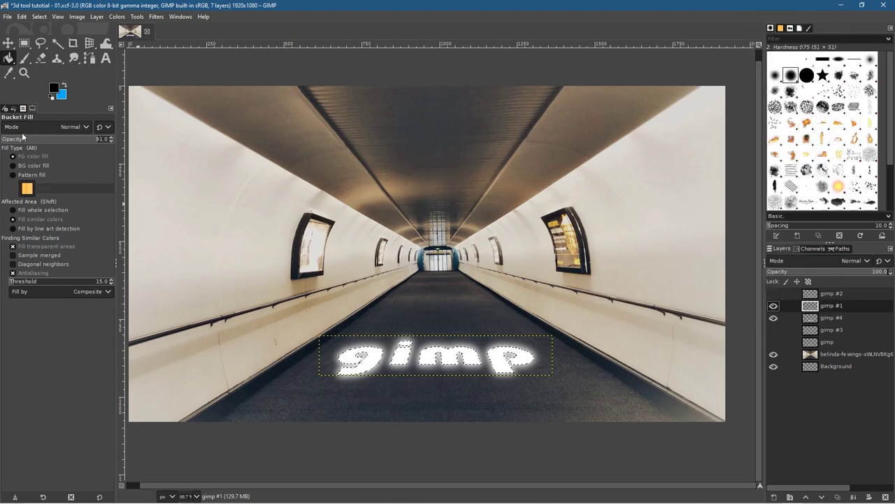
- Bucket fill the g, the stem of the i and the m on the gimp #1 layer with the black foreground color
click(376, 353)
click(403, 354)
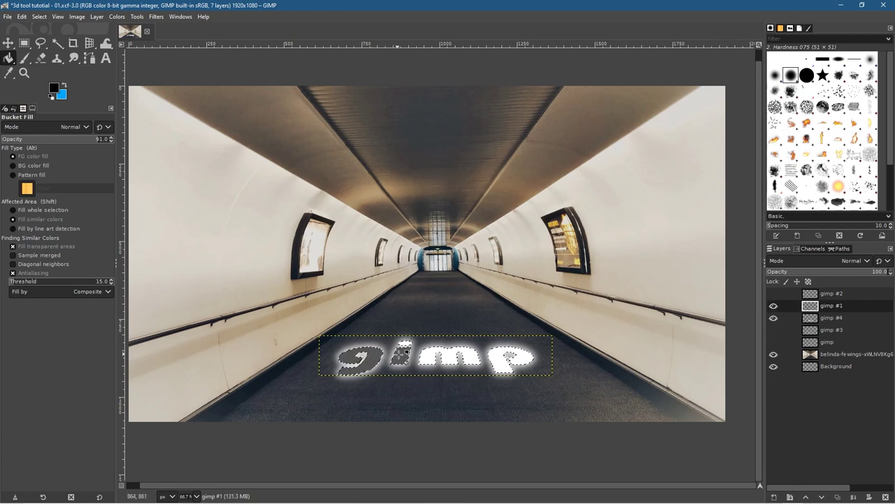
click(438, 362)
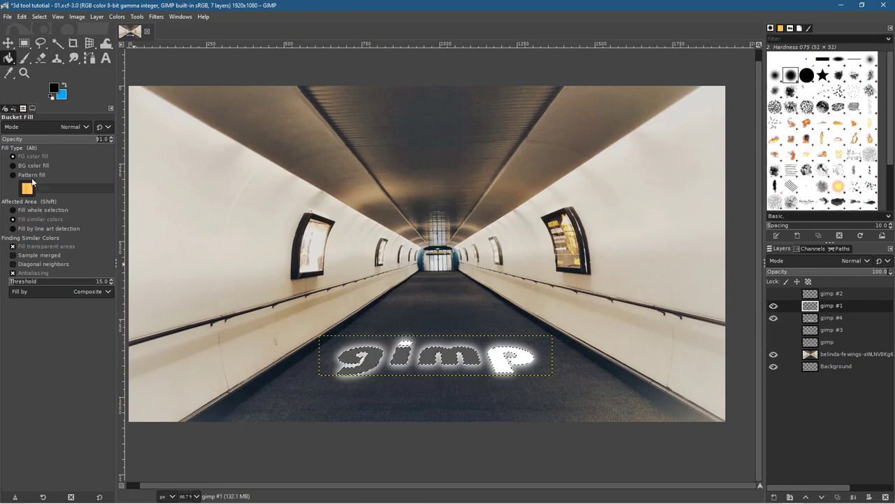
- Check the foreground color settings and keep black 000000
click(53, 88)
click(32, 140)
drag(32, 136, 1, 174)
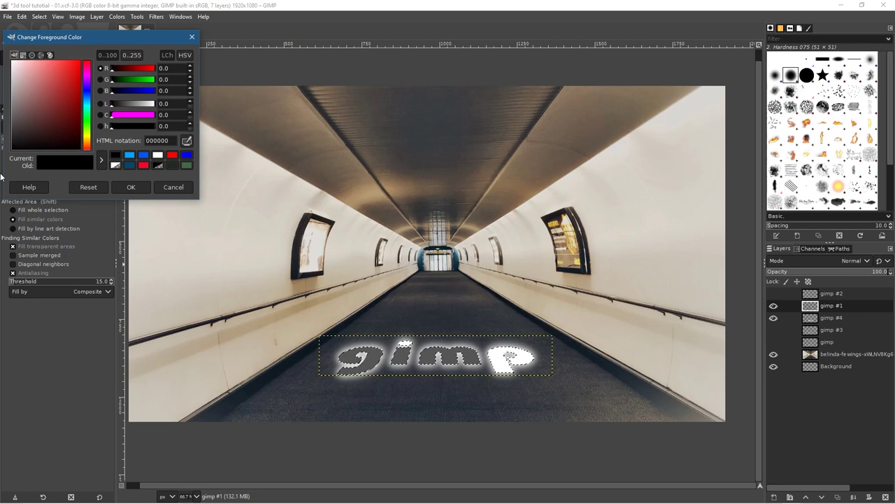
click(130, 187)
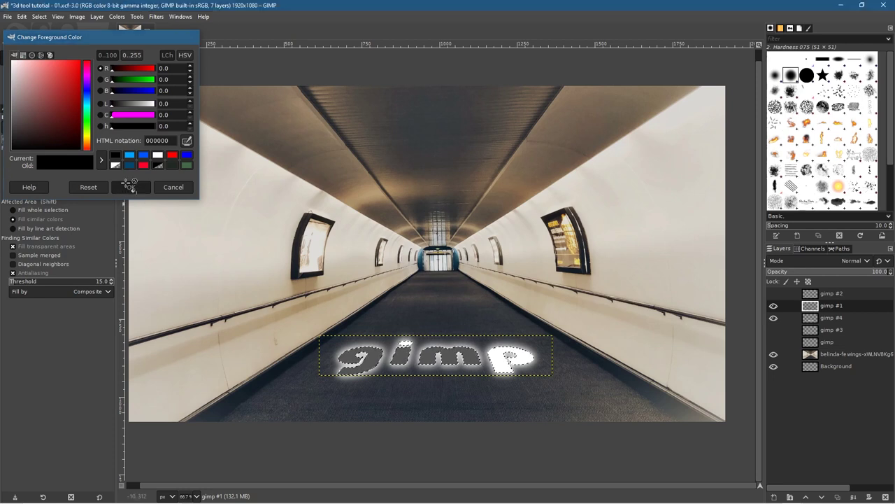
- Bucket fill the letters g, i, m and p on the gimp #1 layer with the black foreground color
click(377, 353)
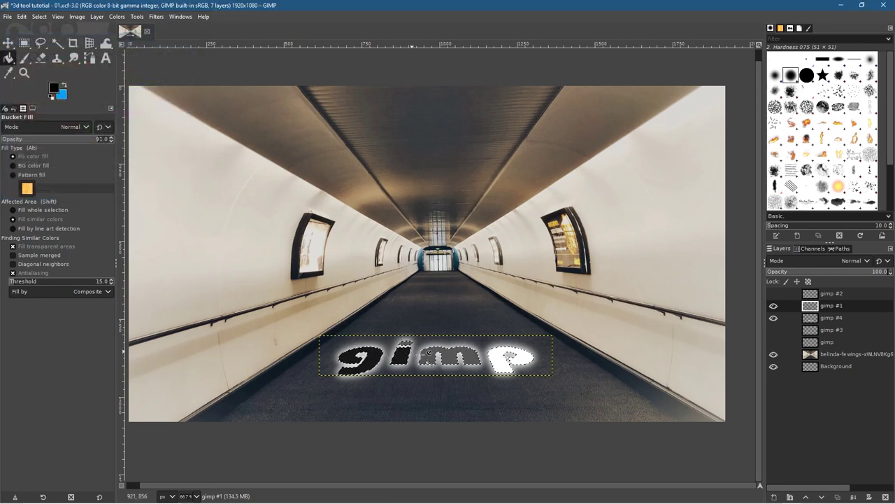
click(448, 357)
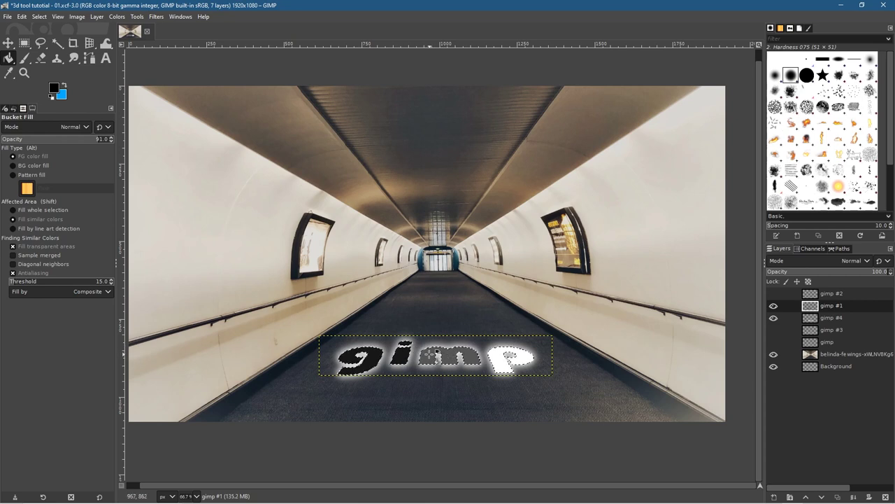
click(504, 357)
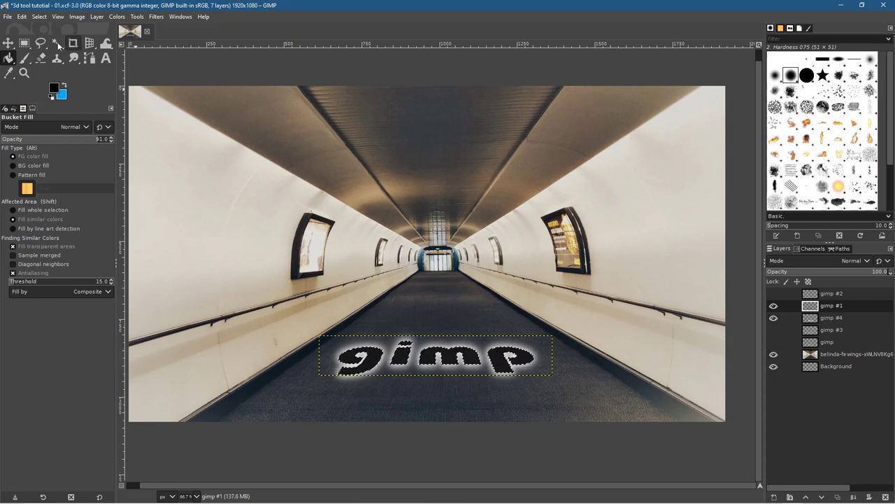
click(39, 16)
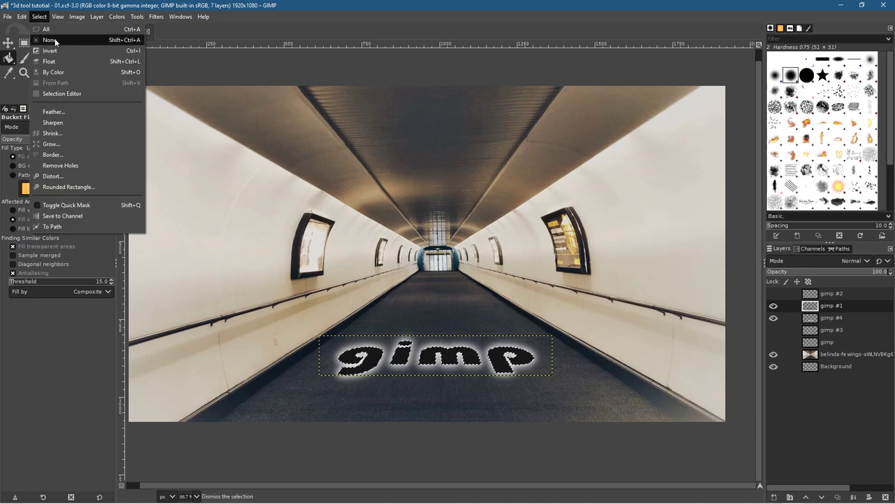
- Clear the alpha selection around the white gimp text on the gimp #1 layer
click(40, 16)
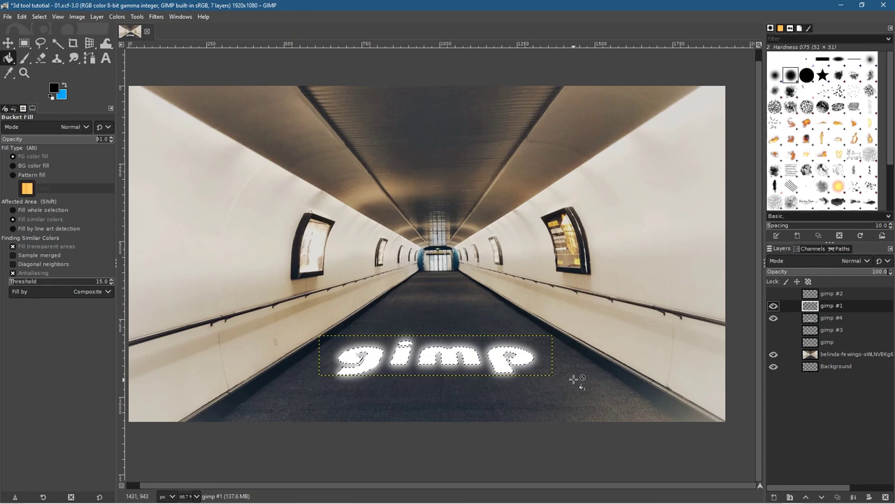
click(40, 19)
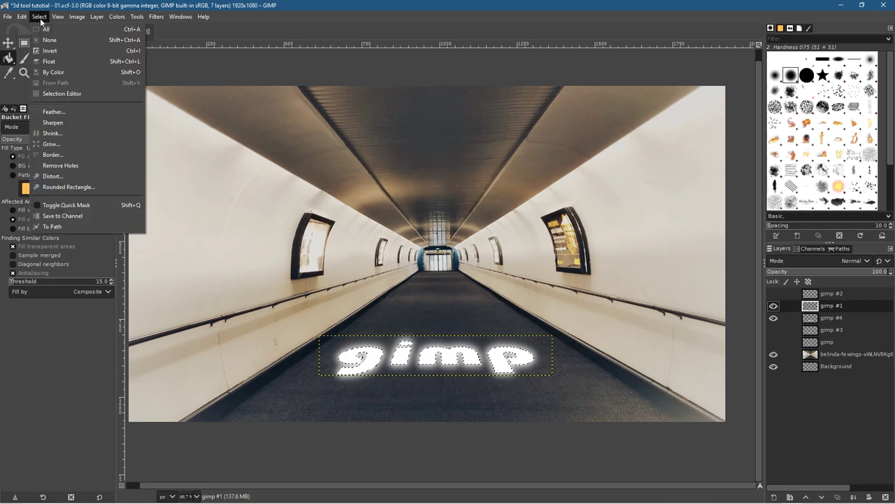
key(Escape)
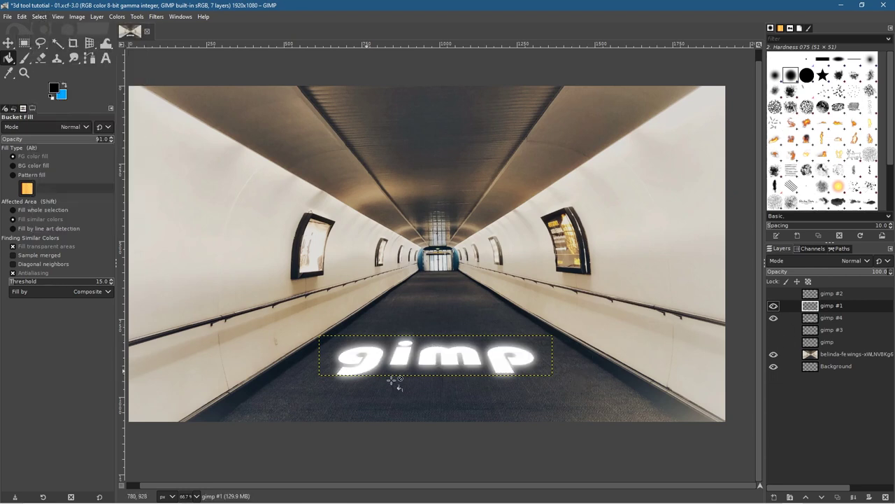
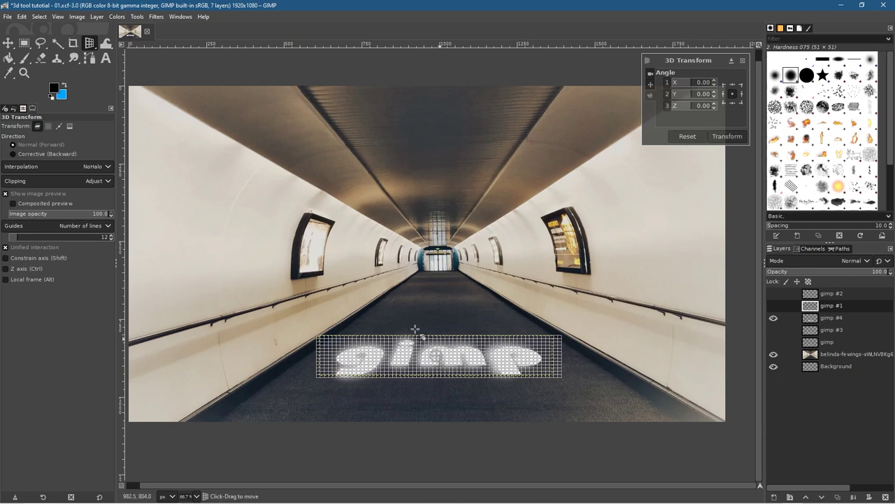
- Try enlarging and shifting the gimp #1 text with 3D Transform, then reset and close the transform
mouse_move(431, 383)
mouse_down()
mouse_move(432, 350)
mouse_move(436, 381)
mouse_move(454, 376)
mouse_move(472, 392)
mouse_move(469, 427)
mouse_move(459, 343)
mouse_move(444, 391)
mouse_move(434, 377)
mouse_up()
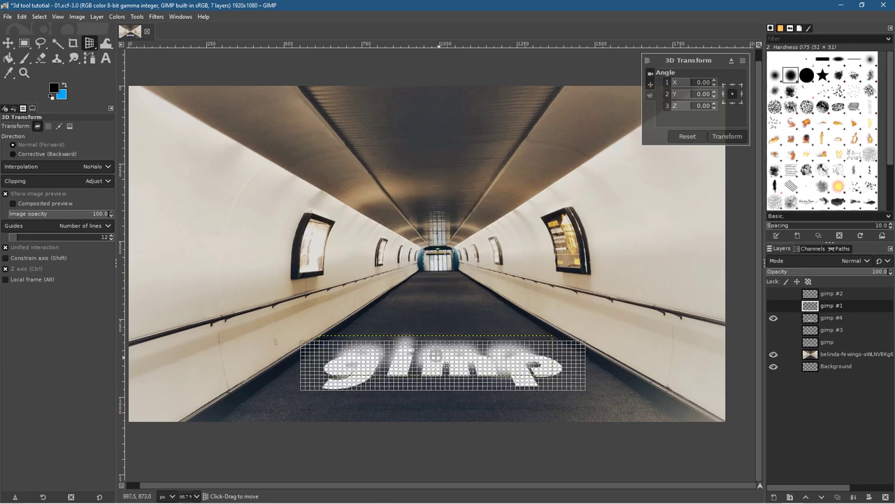
click(688, 138)
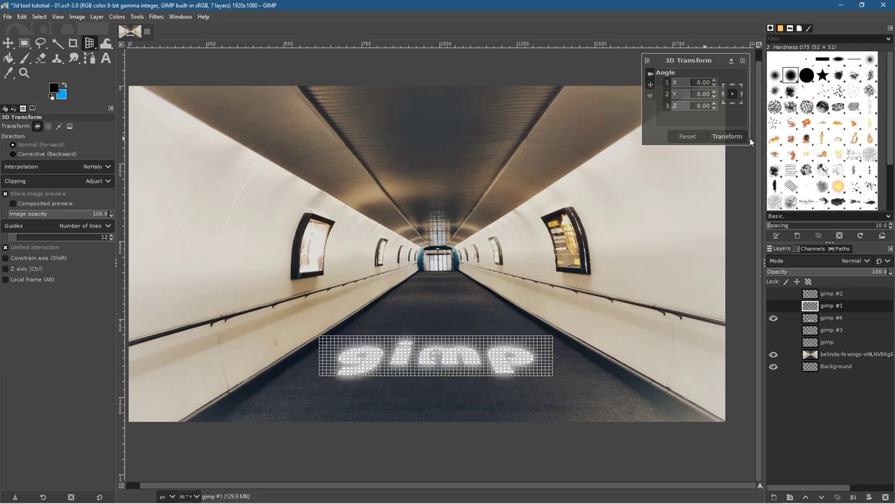
click(743, 61)
- Choose the Move tool and shift the gimp #4 glow layer slightly to the right of the white text
click(13, 42)
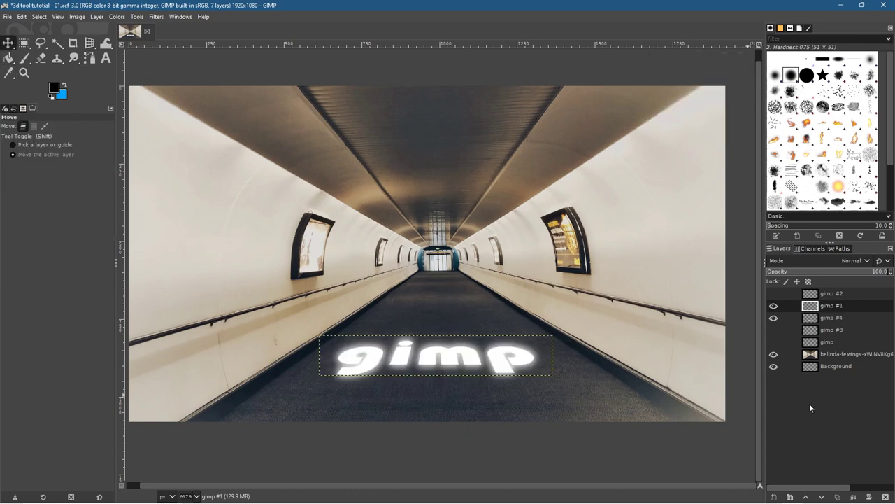
click(817, 367)
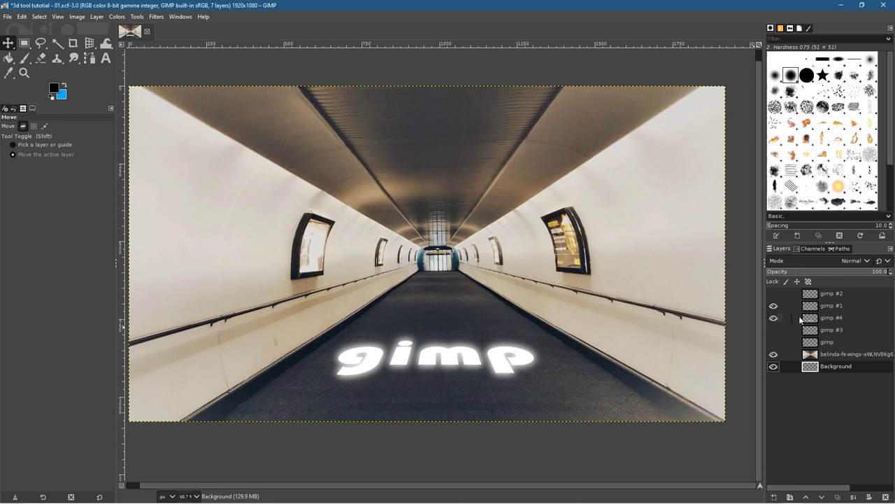
click(839, 318)
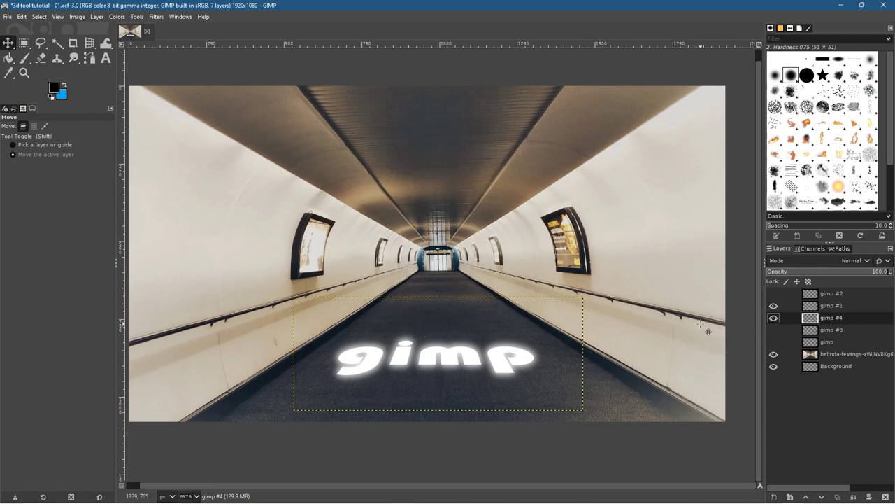
drag(451, 368, 461, 378)
key(ctrl+z)
key(ctrl+z)
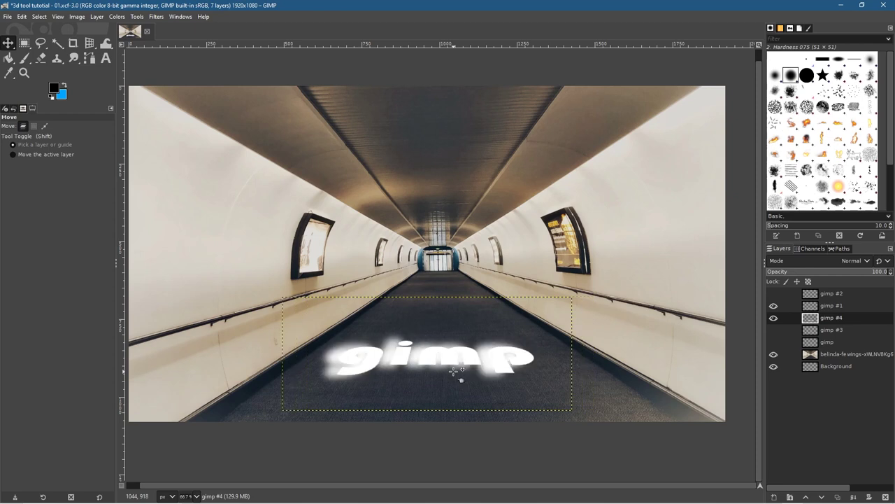
key(ctrl+y)
key(ctrl+y)
key(ctrl+z)
key(ctrl+y)
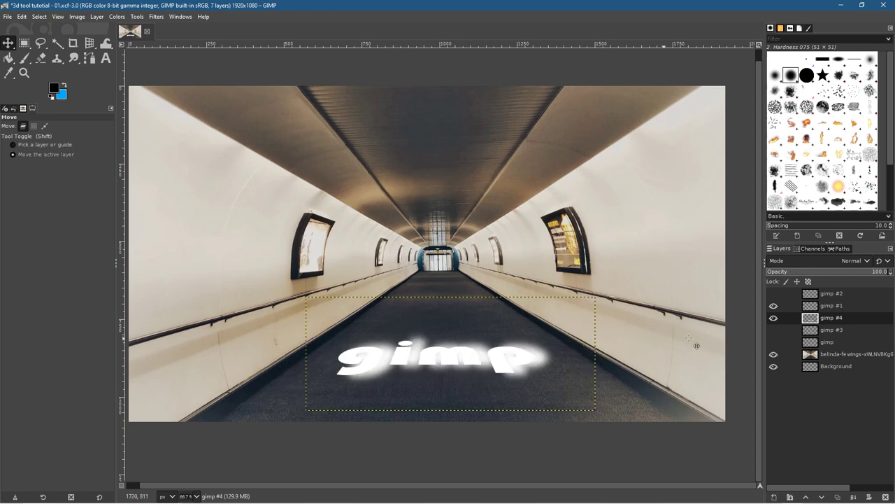
- Shift the gimp #1 text layer right until it lines up with the glow, and make gimp #4 active
click(823, 305)
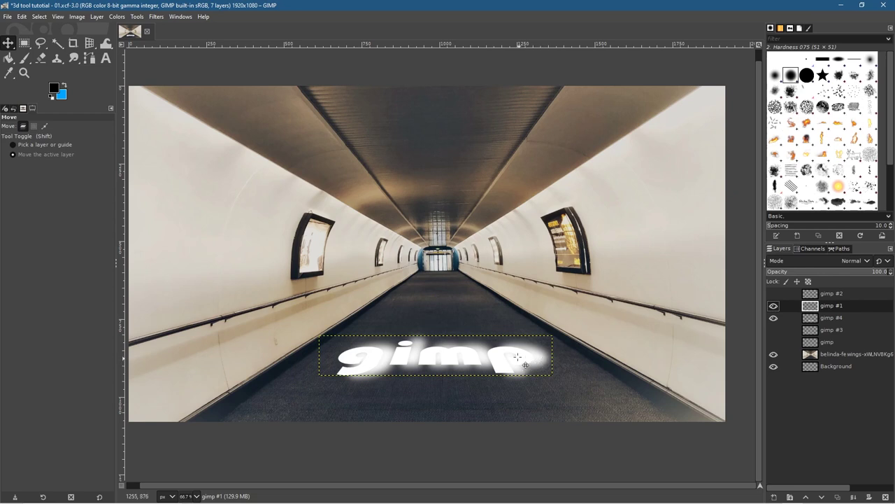
key(ctrl+shift+z)
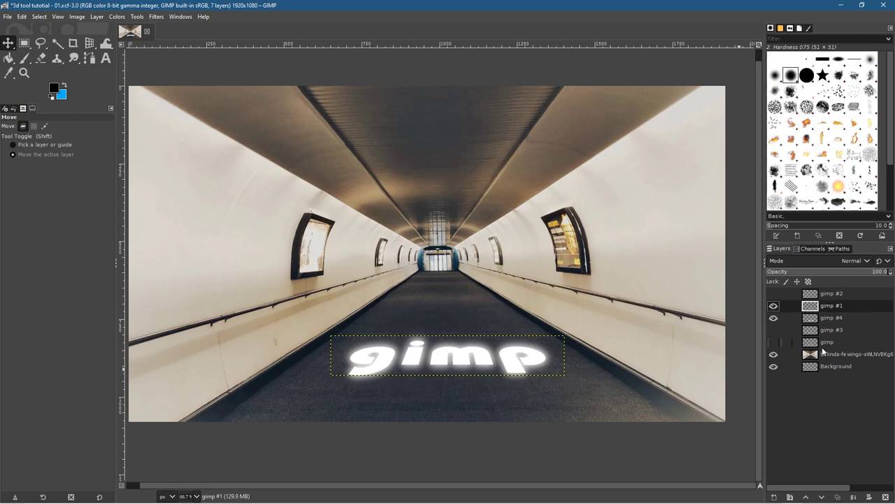
click(834, 318)
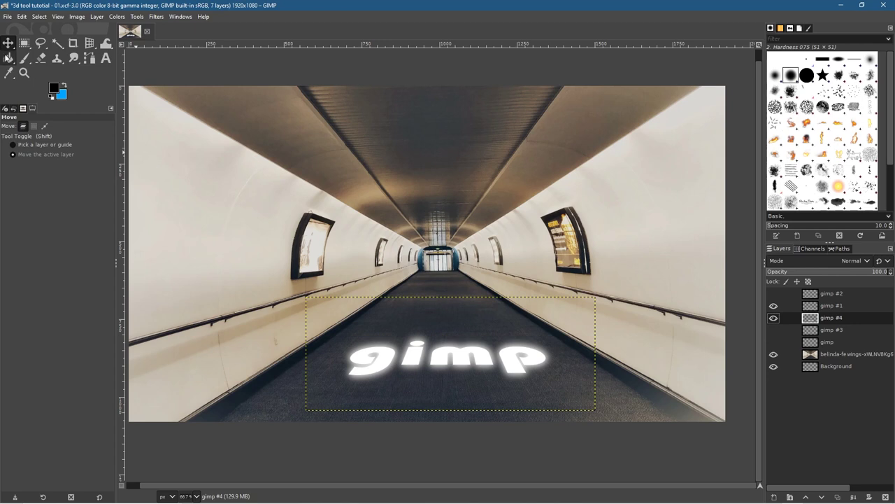
- Make the Background layer active, save the XCF project and export the image as 3d tool tutotial - 01.png with the default PNG options
click(825, 368)
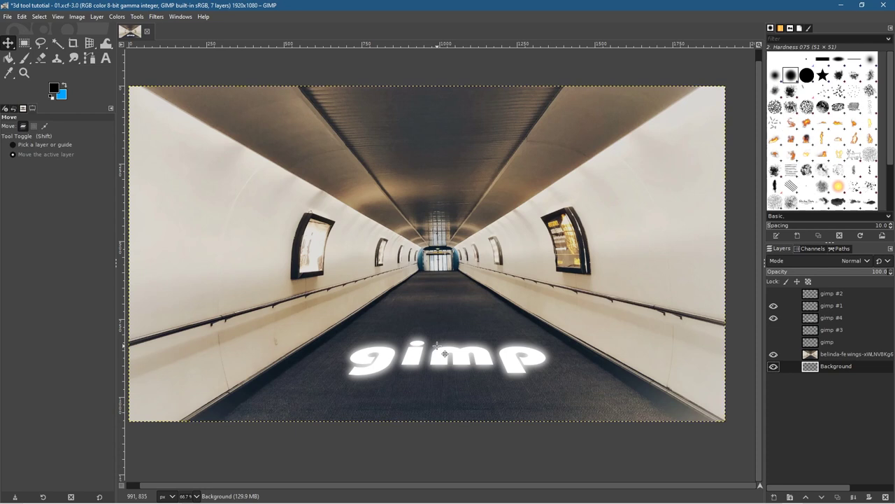
key(ctrl+s)
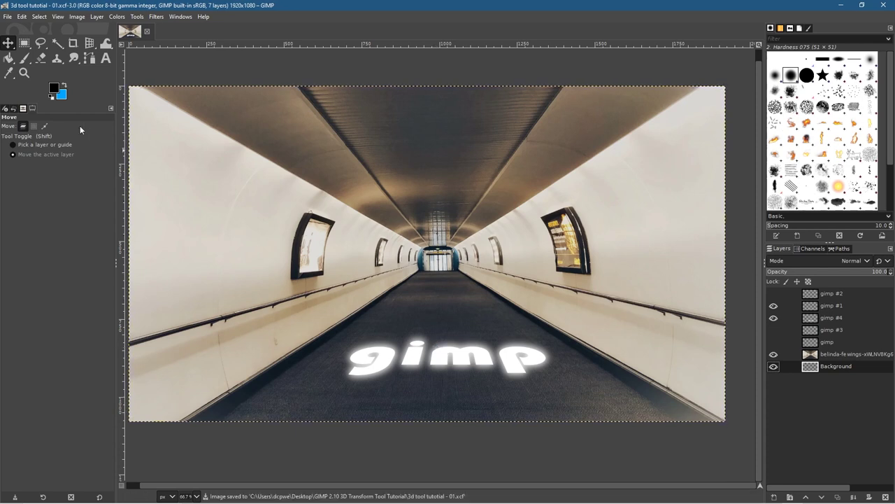
click(6, 17)
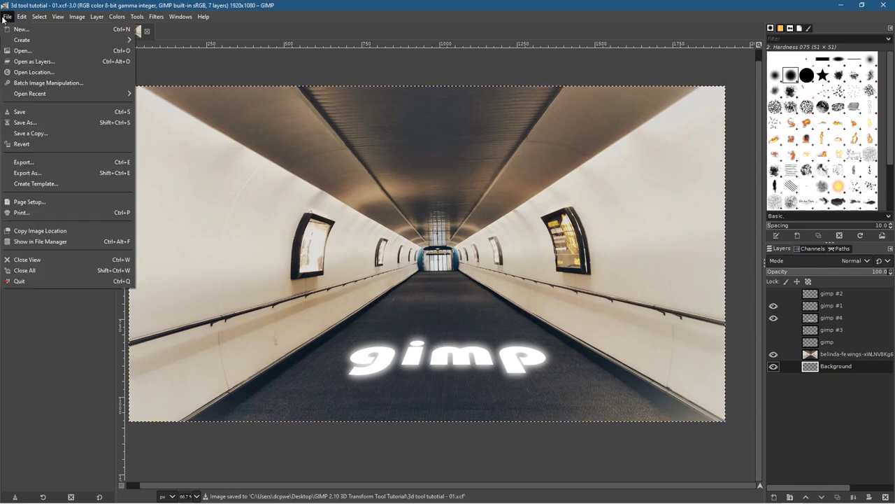
click(62, 167)
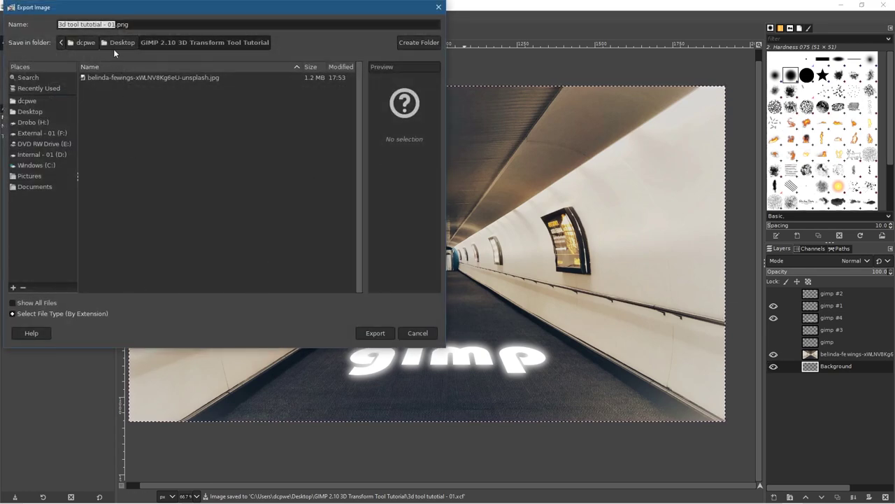
click(375, 335)
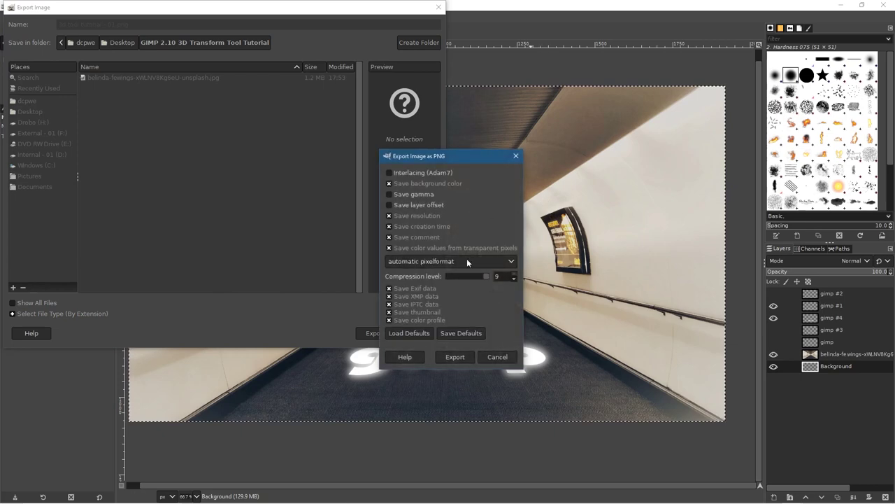
click(454, 356)
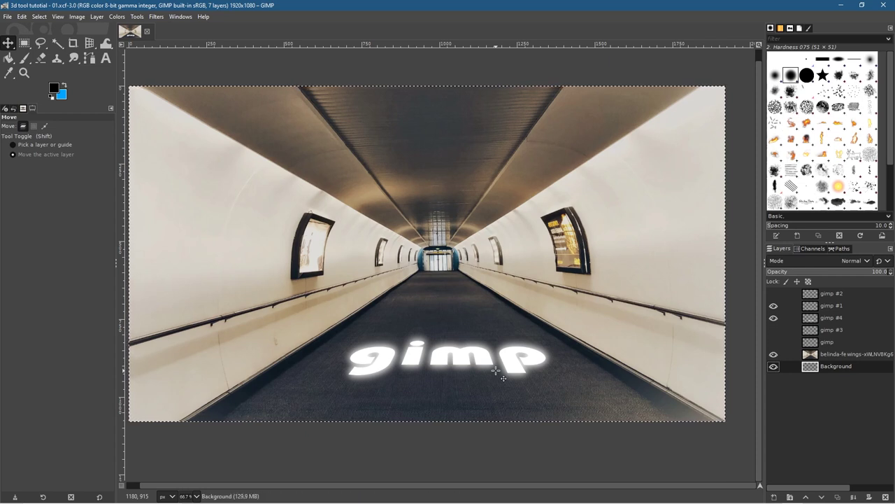
- Undo the rightward shift of the gimp text and glow layers, and save the XCF project before closing GIMP
key(ctrl+f)
key(ctrl+z)
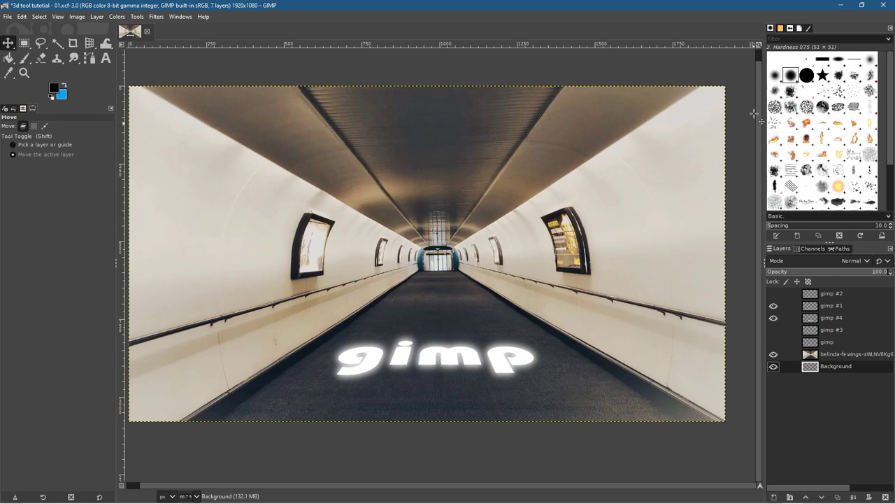
key(ctrl+s)
click(883, 4)
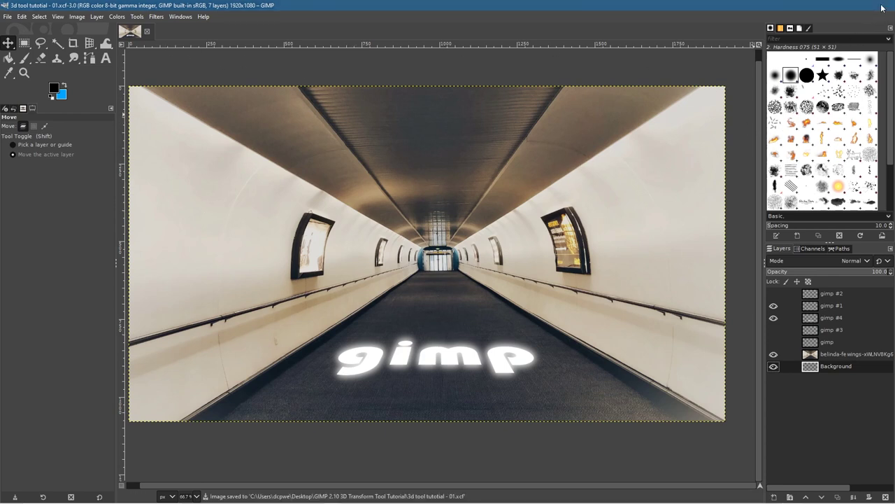
- View the original tunnel photo and the exported 3d tool tutotial - 01.png in Photos, and close the image viewer and folder
click(381, 180)
double_click(504, 180)
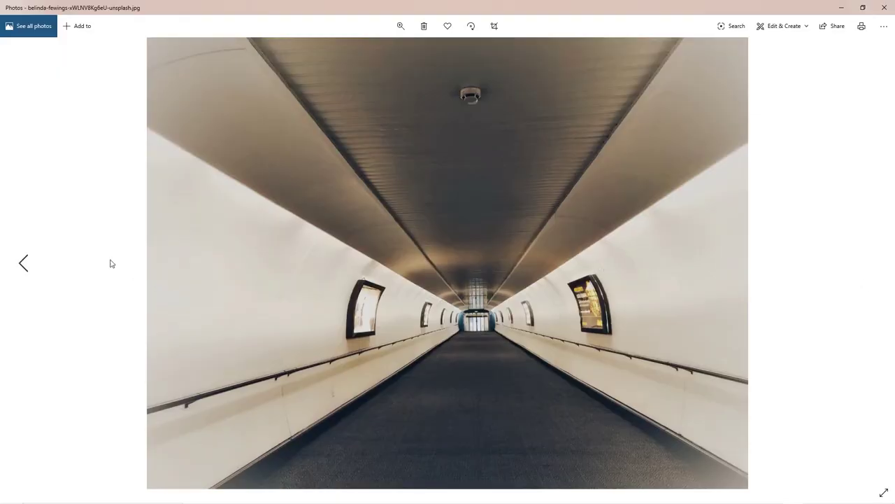
click(33, 267)
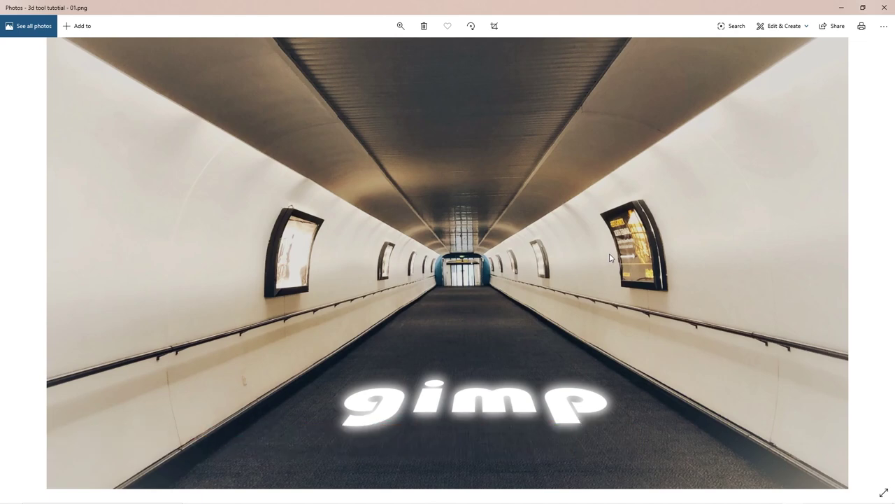
scroll(773, 270, up, 2)
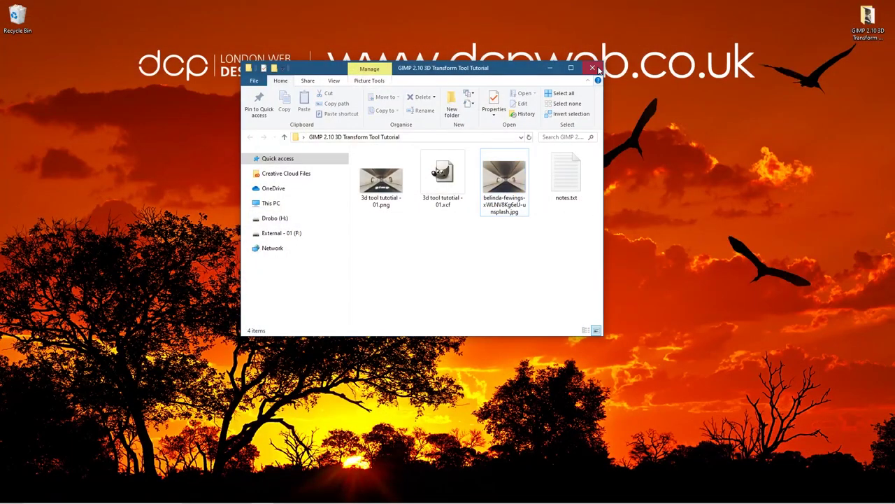
click(592, 68)
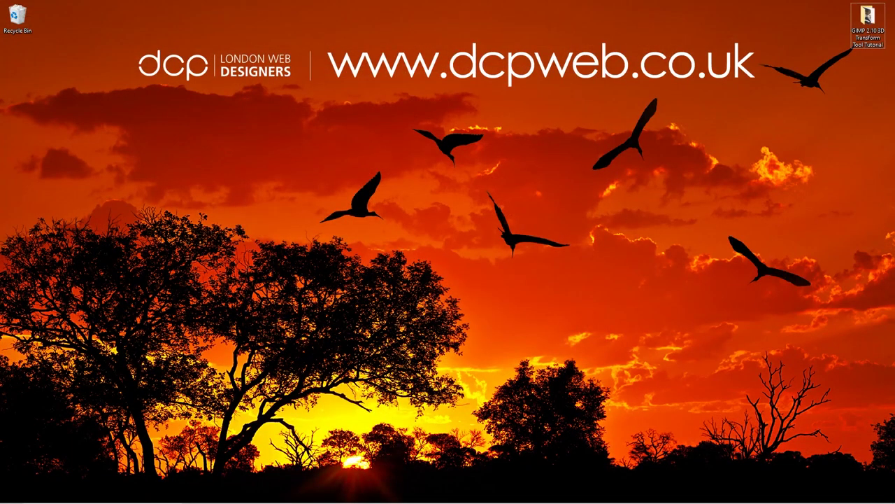